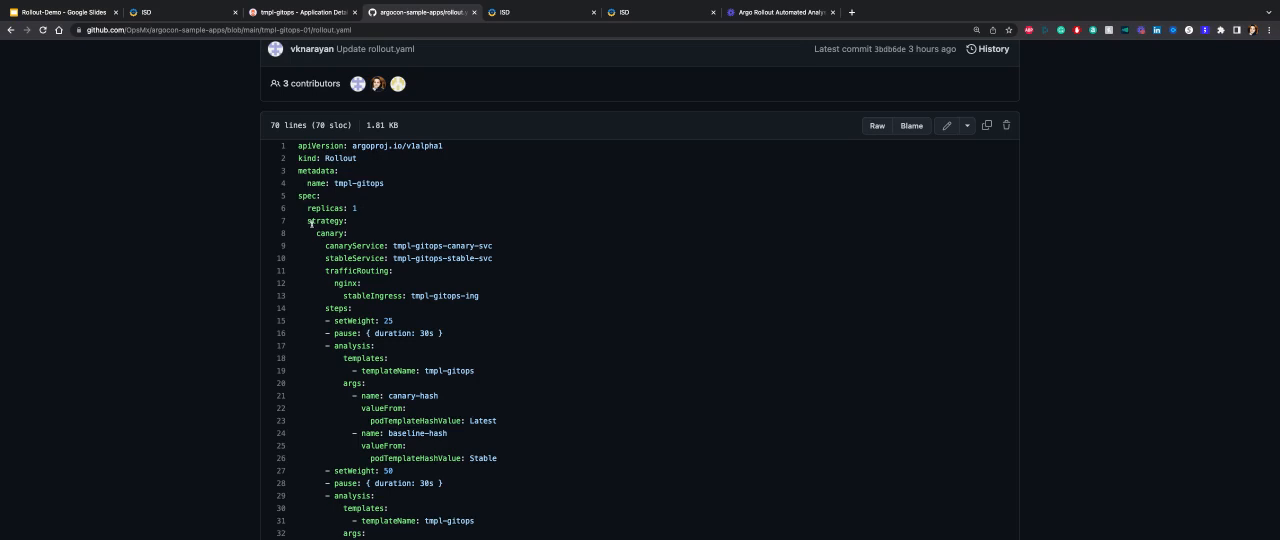
Examine the canary strategy in rollout.yaml, including the setWeight stages and the pause durations between them.
left_click_drag(311, 222, 339, 222)
left_click(323, 233)
scroll(347, 236, "down", 2)
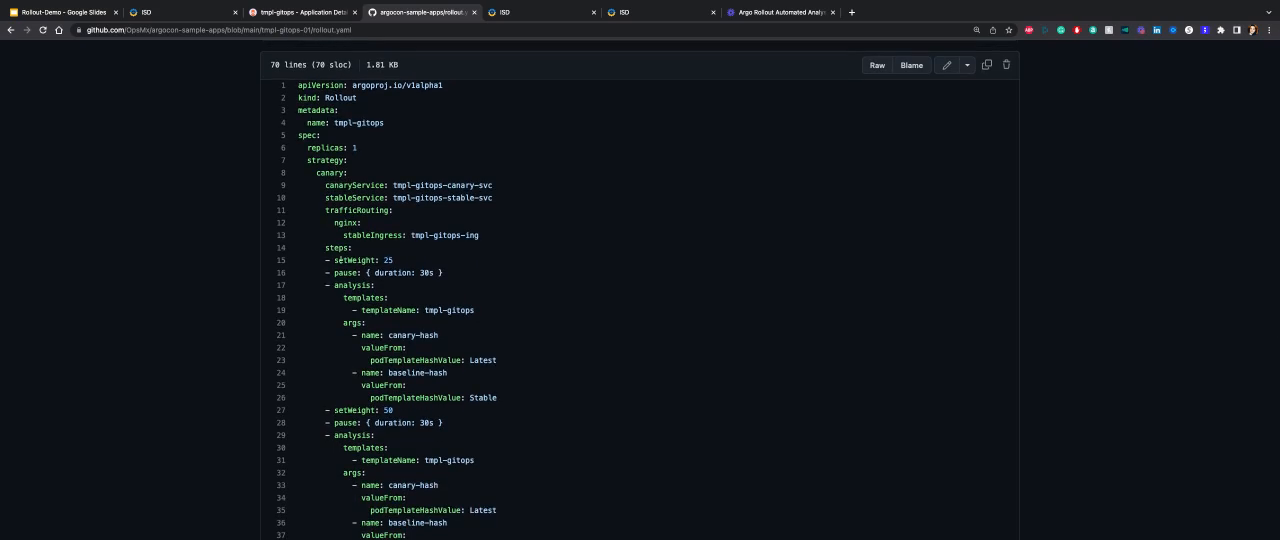
left_click_drag(335, 260, 394, 260)
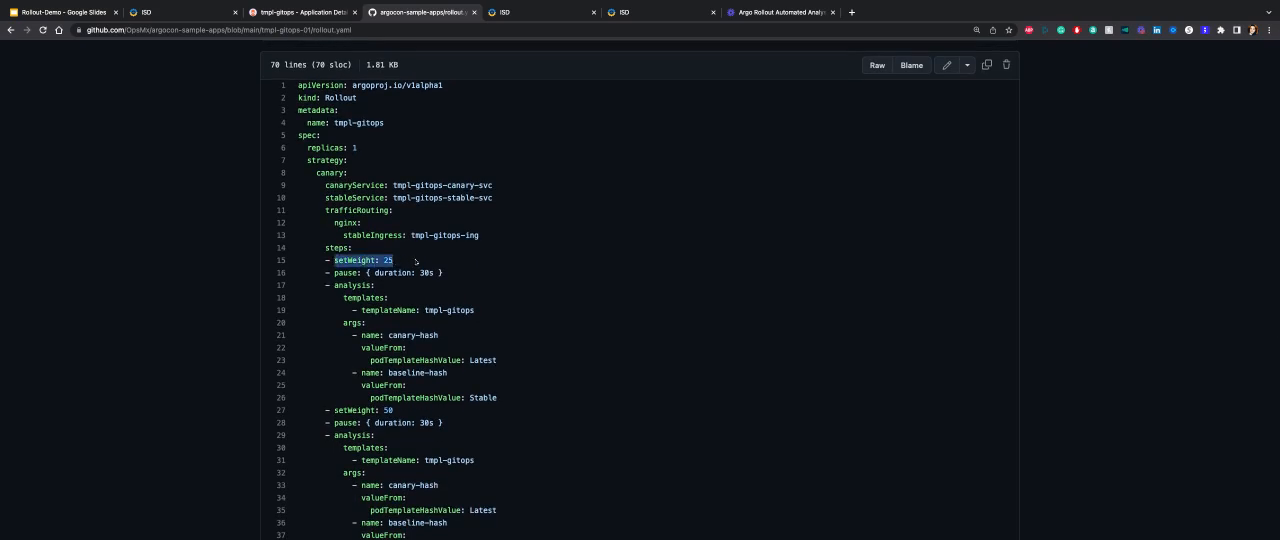
scroll(396, 261, "down", 5)
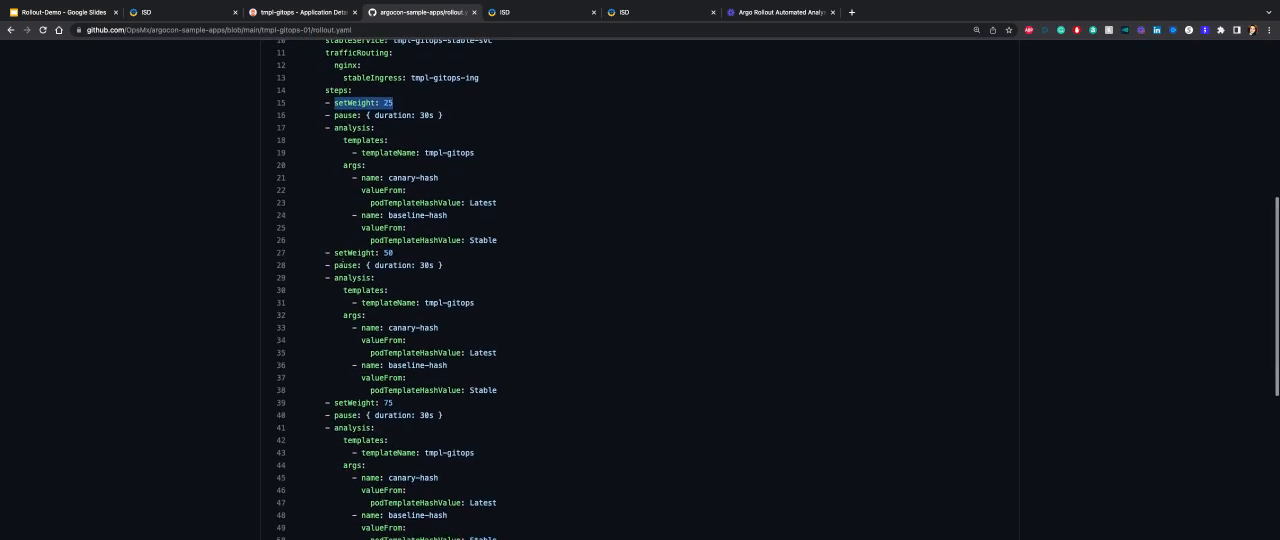
left_click_drag(338, 252, 396, 272)
scroll(394, 252, "down", 4)
scroll(553, 418, "up", 10)
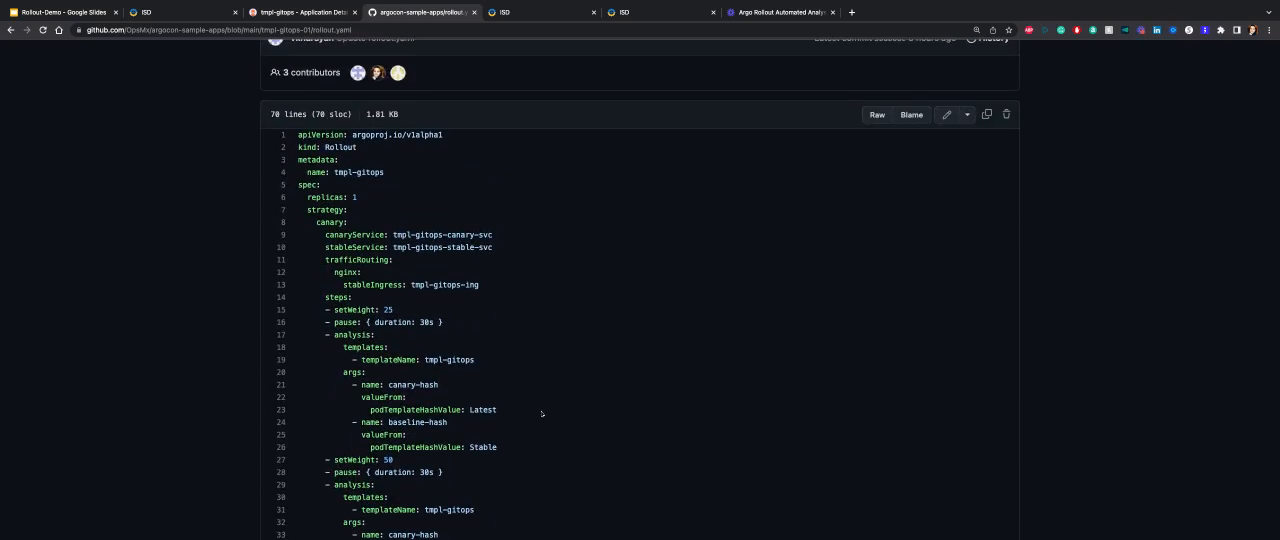
scroll(542, 413, "down", 2)
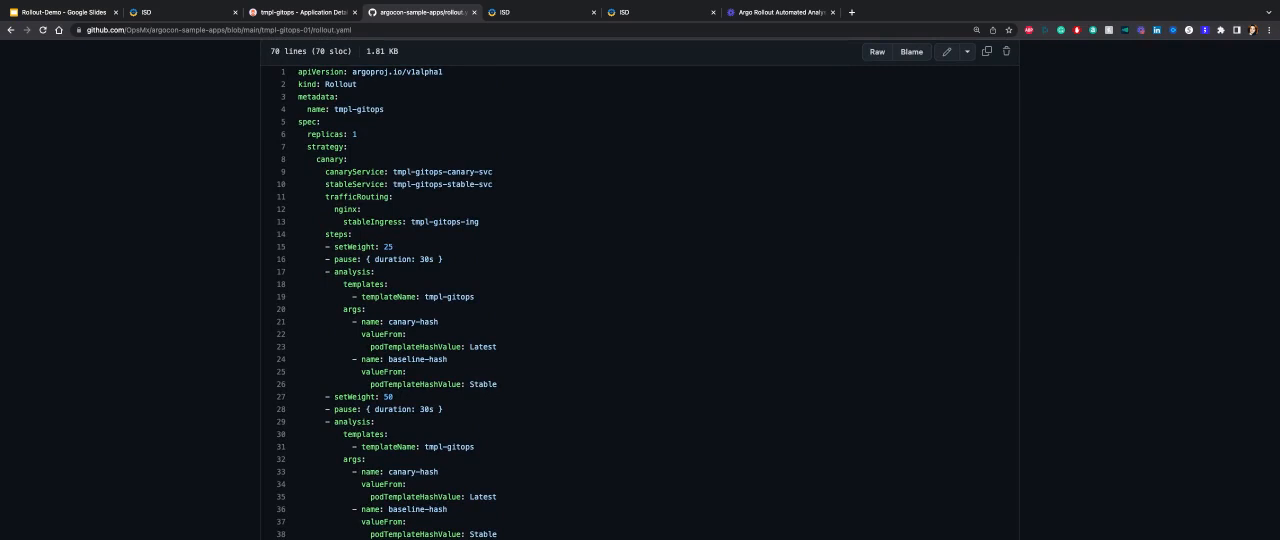
scroll(480, 293, "down", 1)
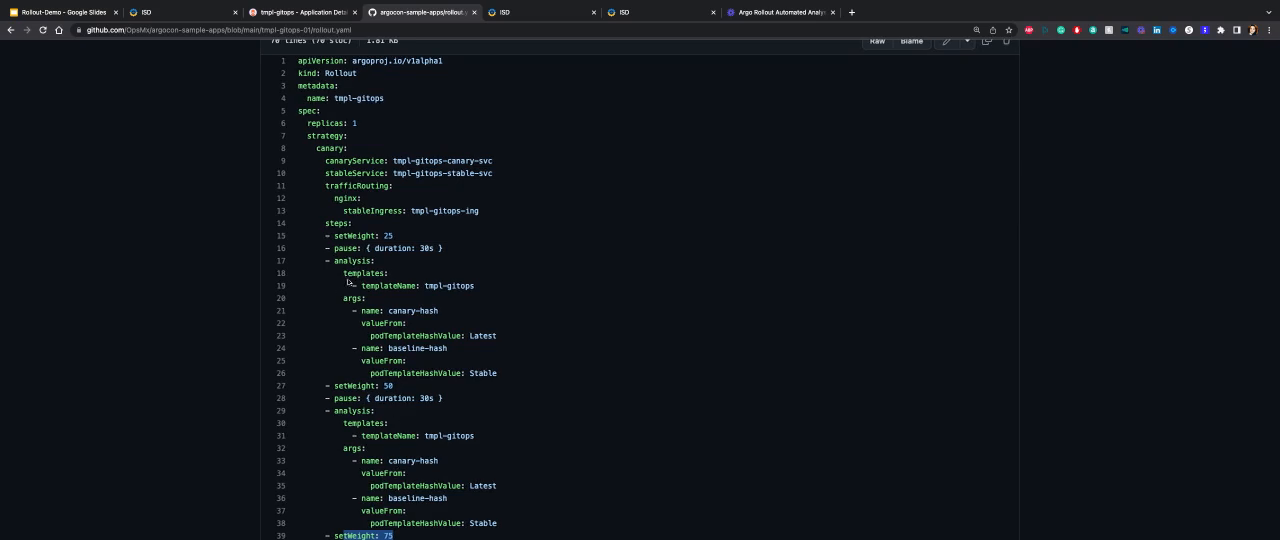
Highlight the tmpl-gitops template name in the first analysis step and review the analysis arguments.
scroll(340, 270, "down", 1)
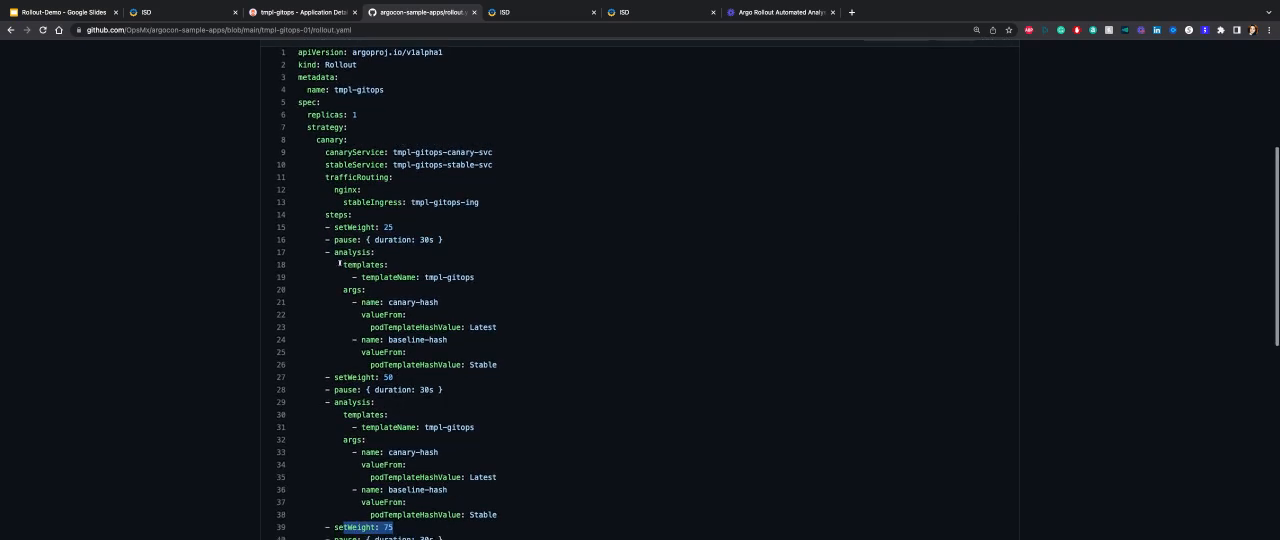
left_click(336, 252)
left_click_drag(336, 252, 475, 276)
scroll(400, 265, "down", 1)
scroll(427, 275, "down", 1)
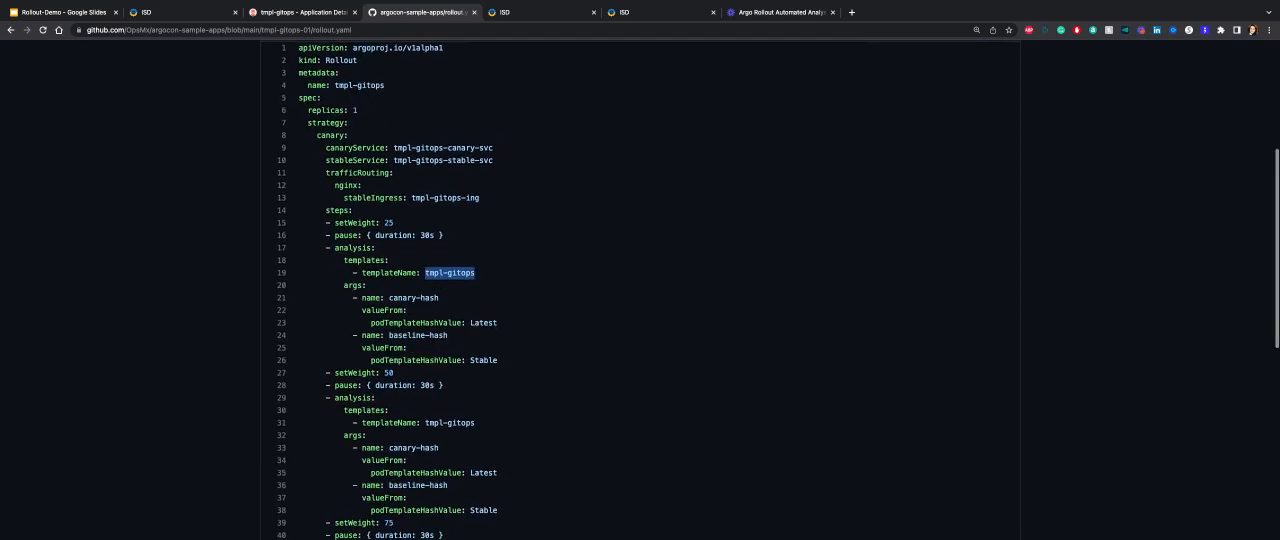
scroll(390, 389, "down", 1)
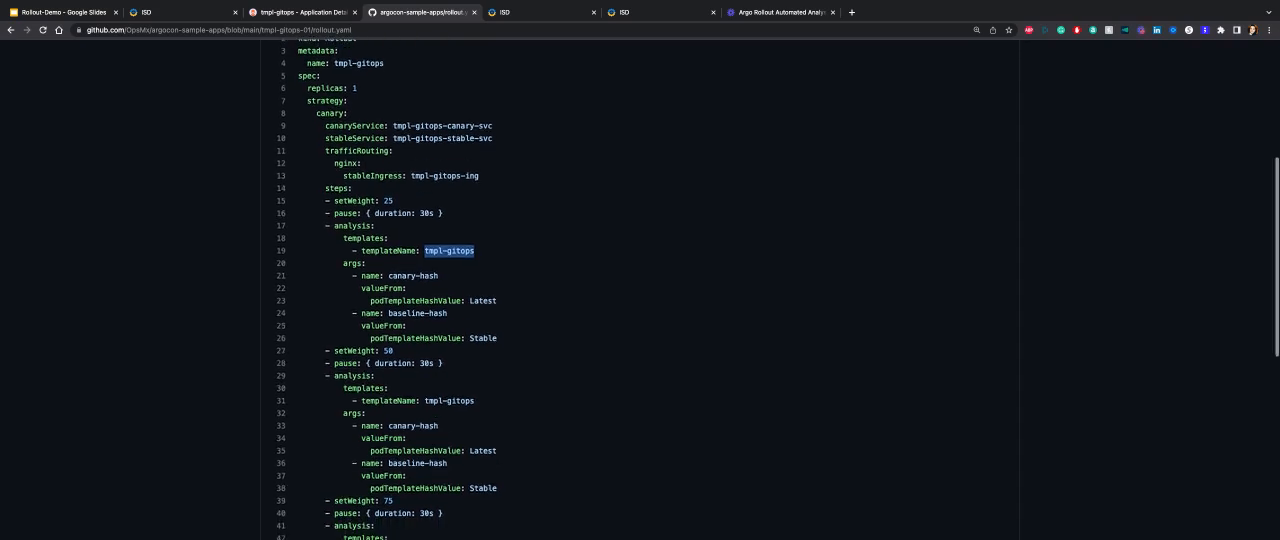
scroll(390, 389, "down", 1)
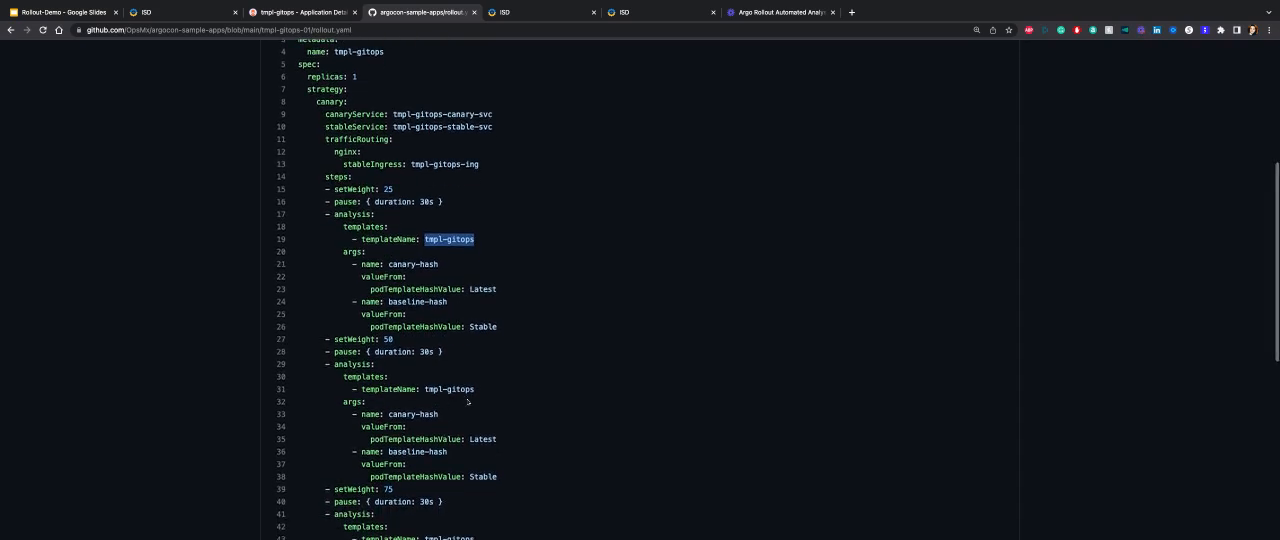
Open template.yaml from the tmpl-gitops-01 folder and highlight the analysis template's metadata name.
scroll(442, 403, "up", 5)
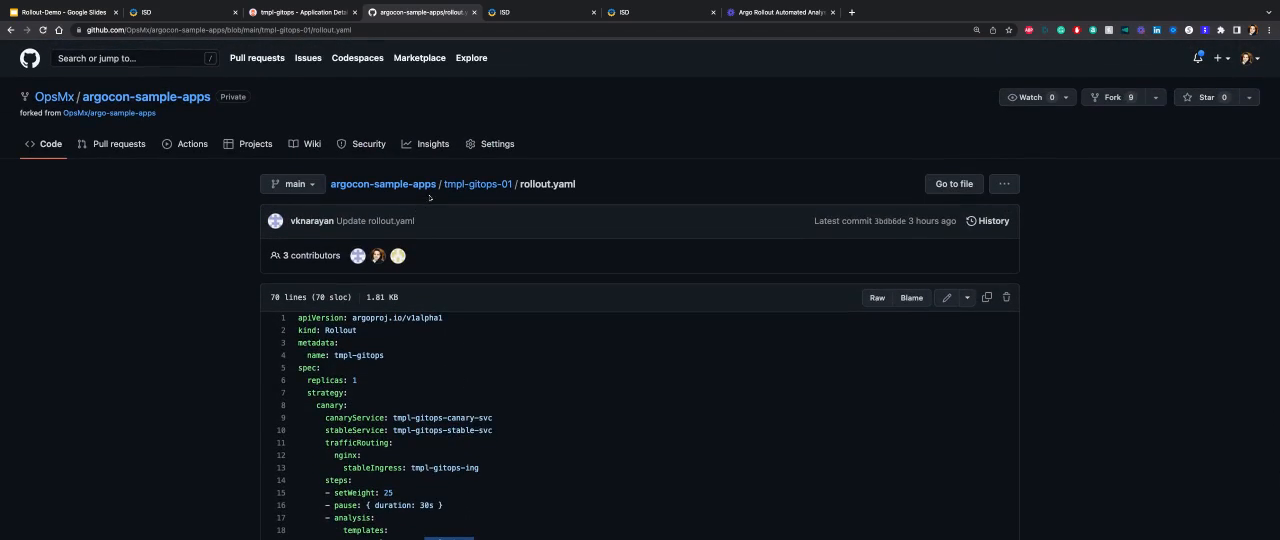
left_click(456, 186)
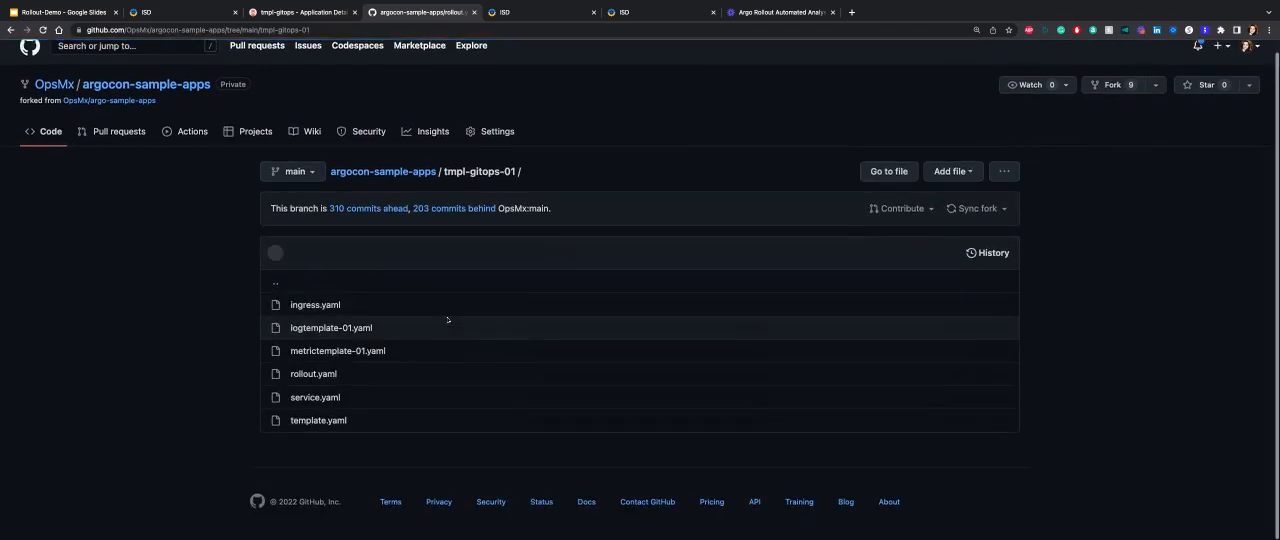
left_click(334, 414)
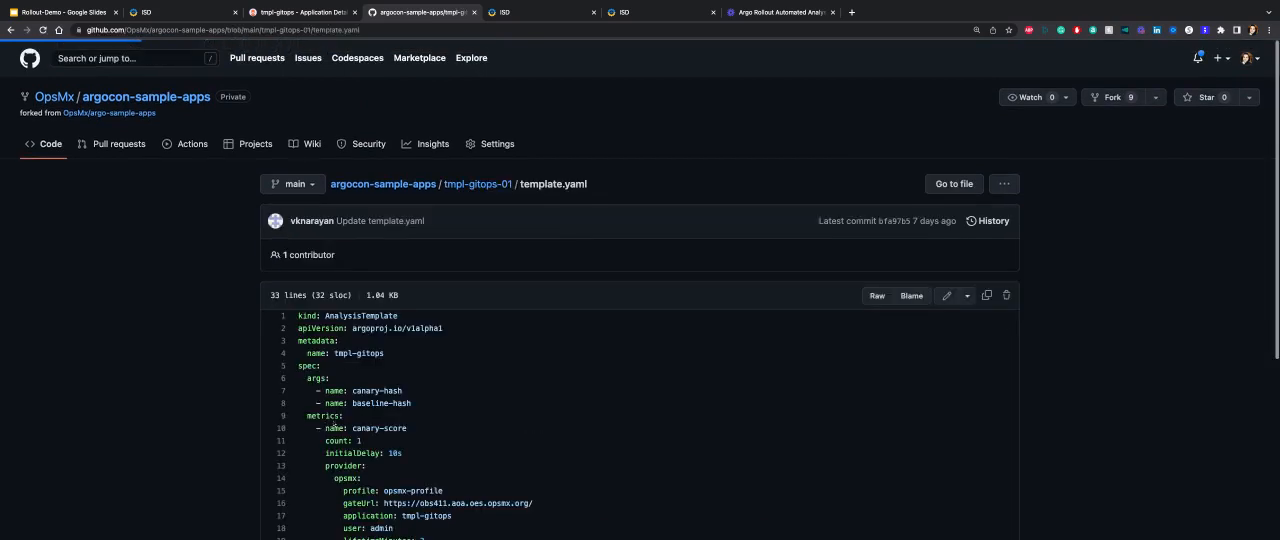
scroll(340, 420, "down", 1)
scroll(345, 420, "down", 3)
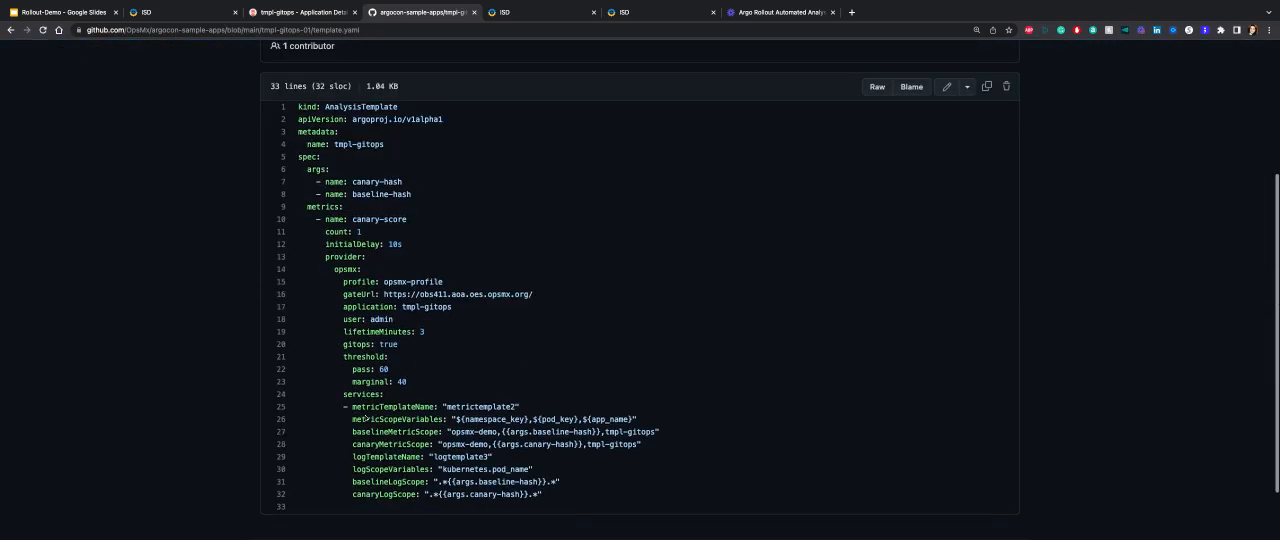
left_click_drag(334, 144, 384, 144)
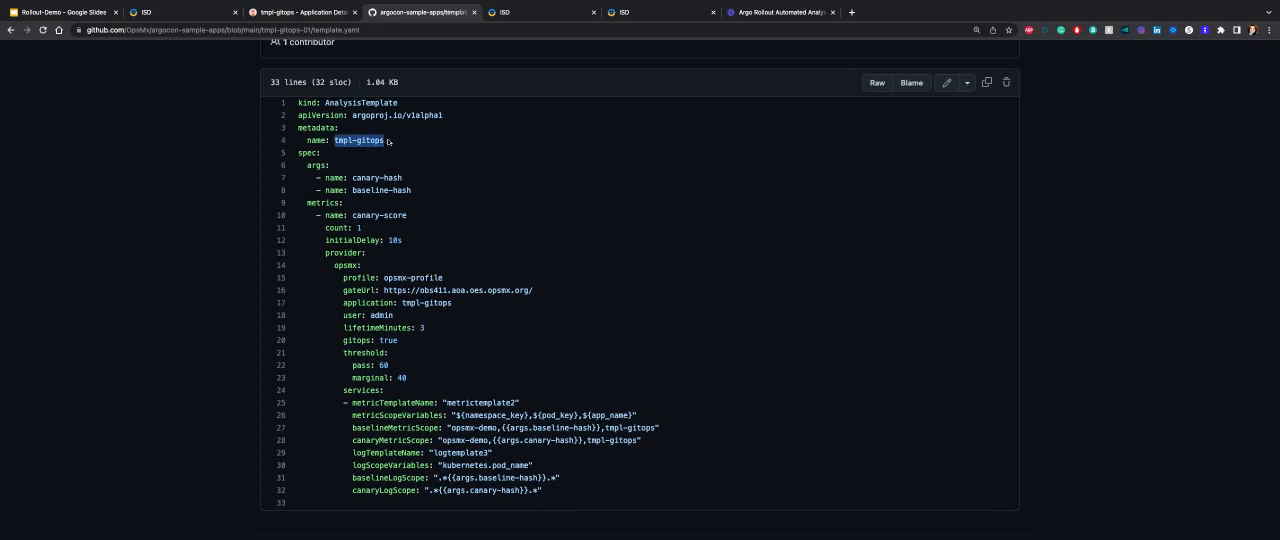
Inspect the opsmx provider settings in template.yaml, highlighting the gateUrl, the pass threshold and the lifetimeMinutes value.
scroll(384, 144, "down", 1)
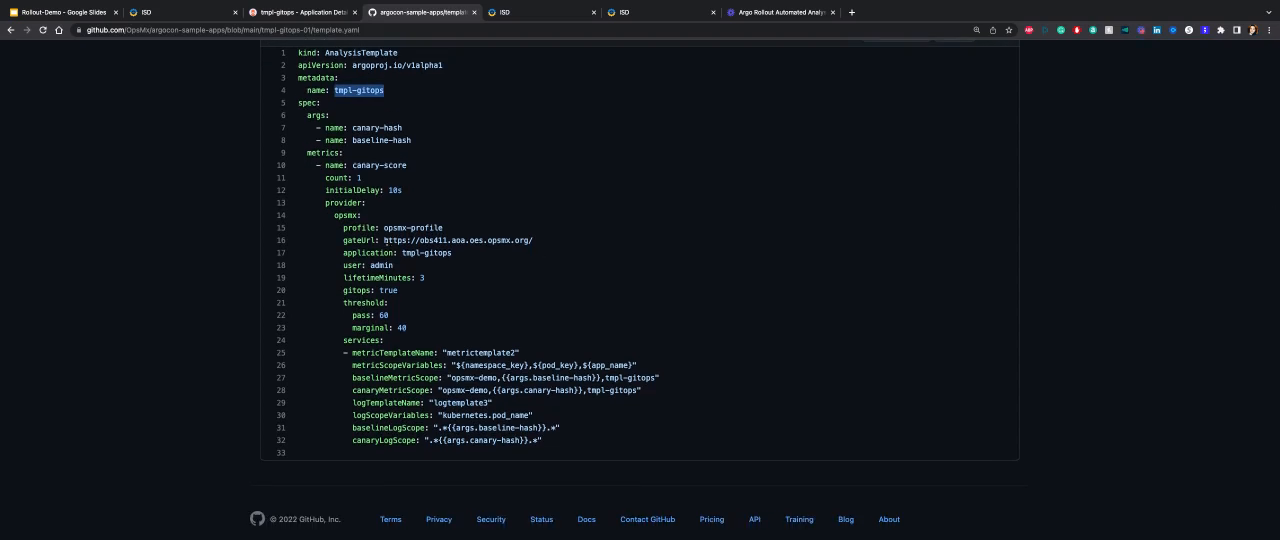
left_click_drag(384, 241, 533, 241)
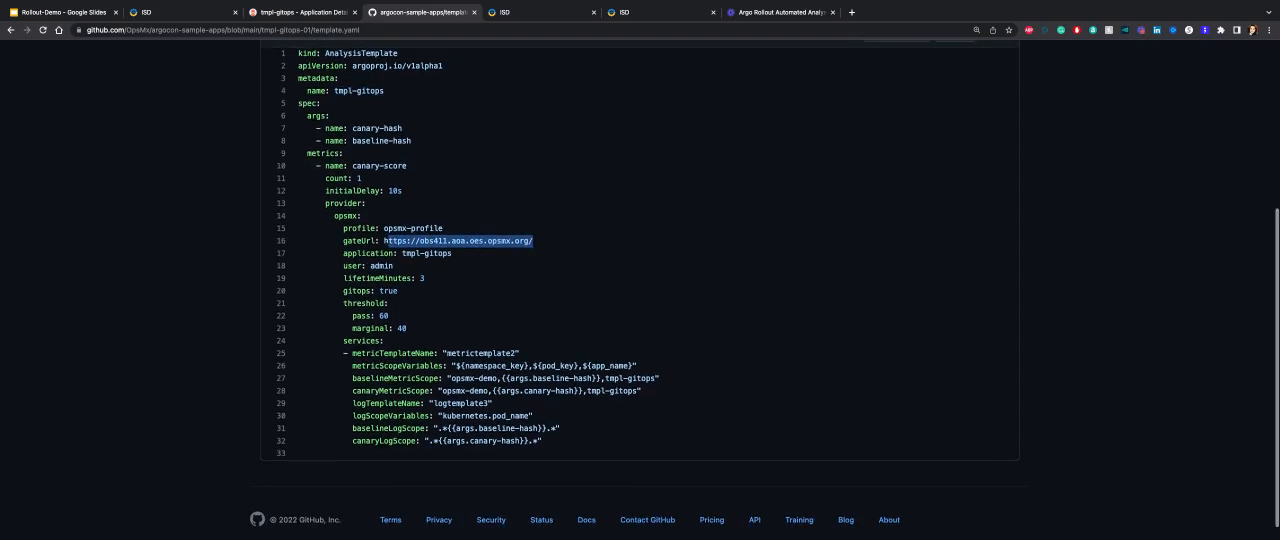
scroll(535, 242, "down", 1)
scroll(537, 243, "right", 1)
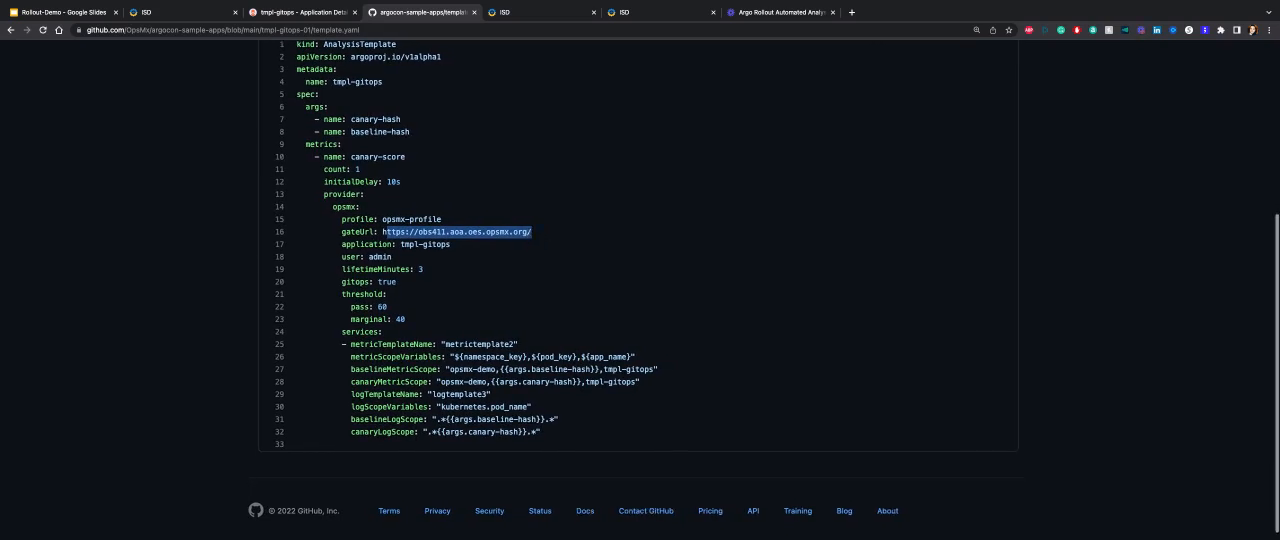
scroll(498, 278, "down", 2)
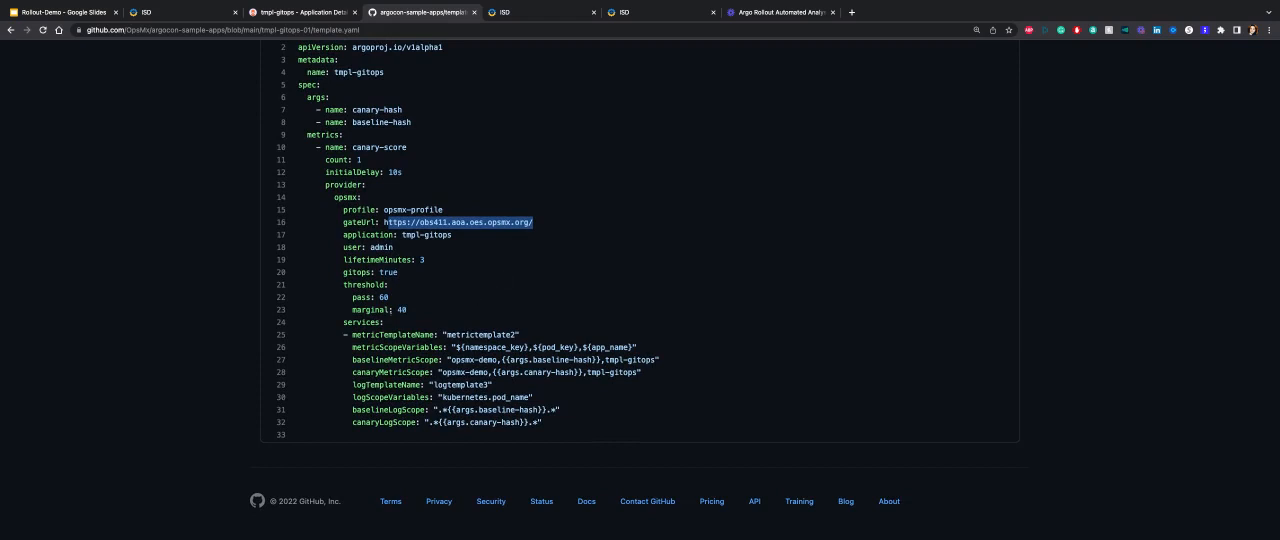
double_click(381, 297)
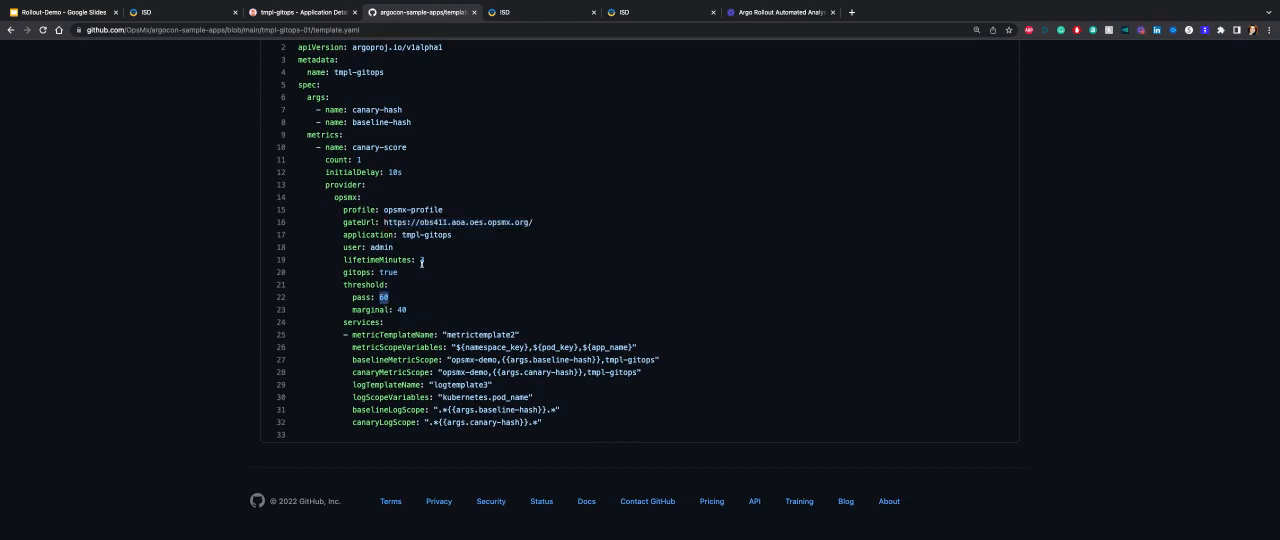
double_click(421, 261)
Highlight the metricTemplateName entry under services and check the logTemplateName entry.
left_click_drag(352, 335, 520, 335)
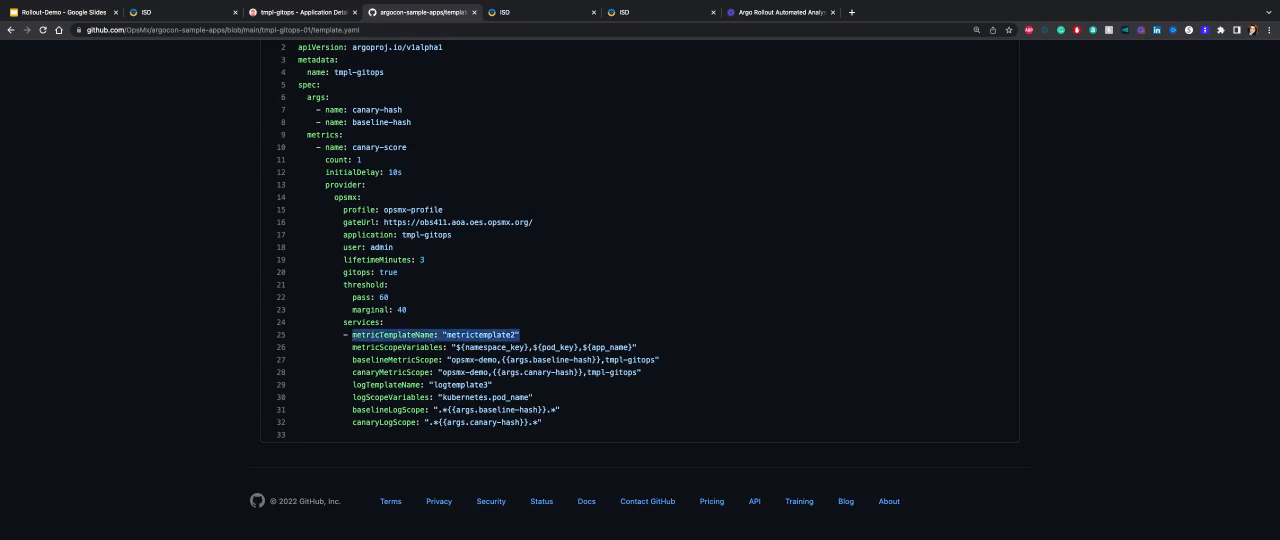
left_click(354, 391)
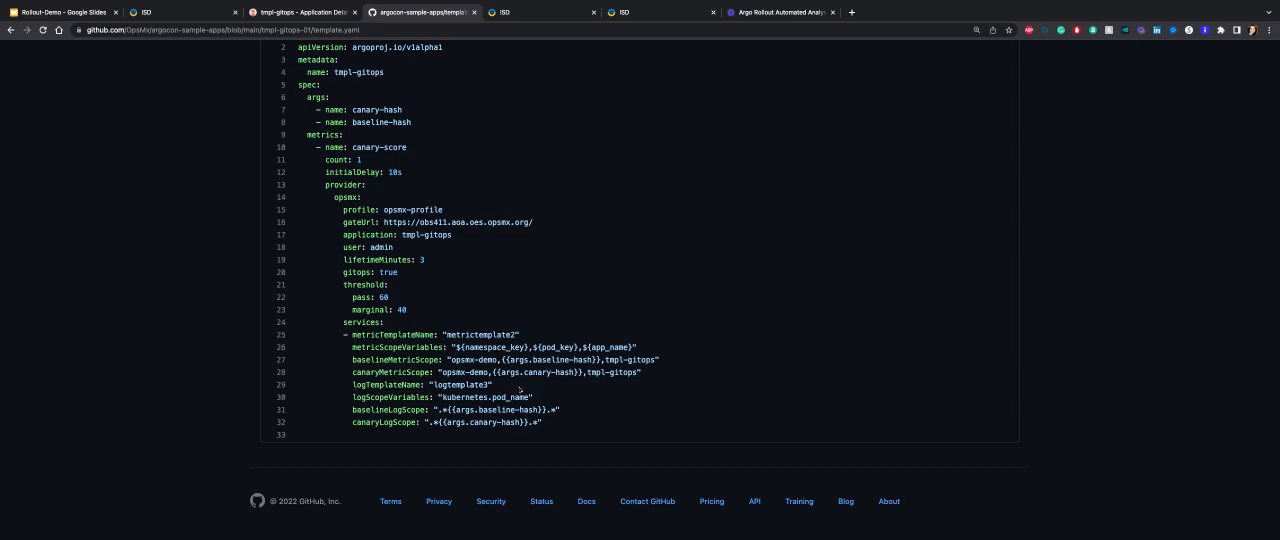
scroll(520, 392, "up", 1)
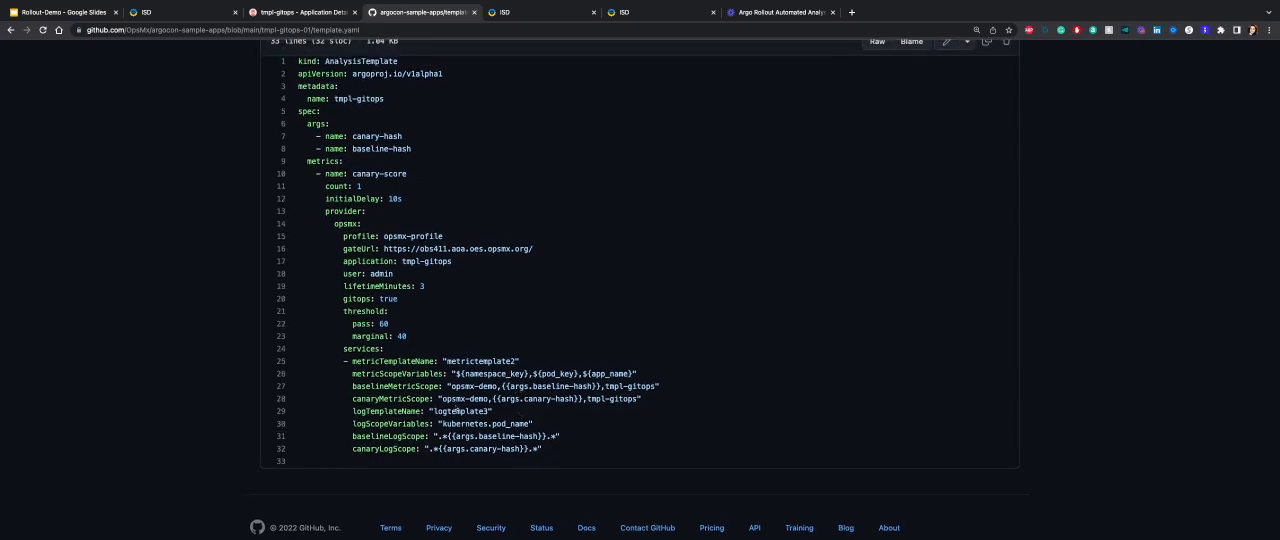
Open metrictemplate-01.yaml from the tmpl-gitops-01 folder and highlight the first metric's account name, opsmx-prometheus.
scroll(457, 411, "up", 5)
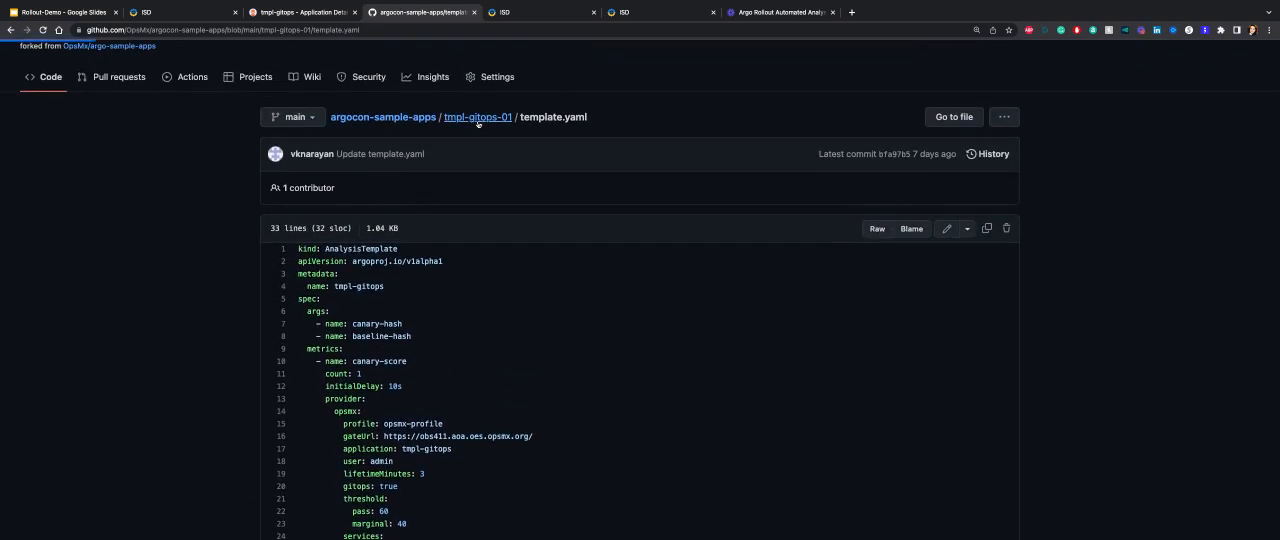
left_click(478, 119)
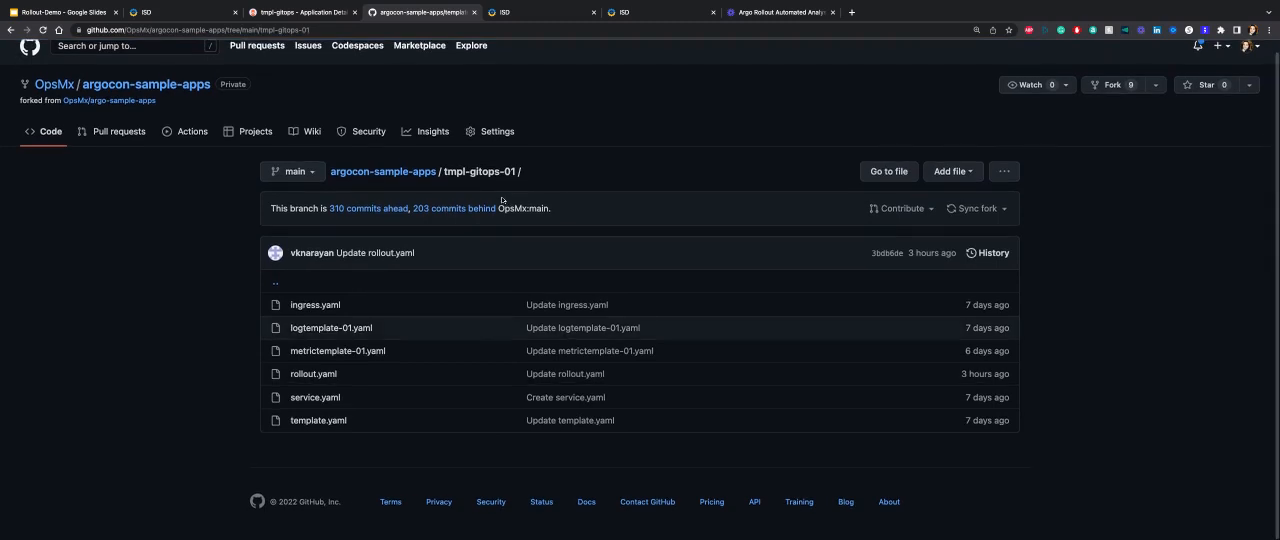
left_click(357, 357)
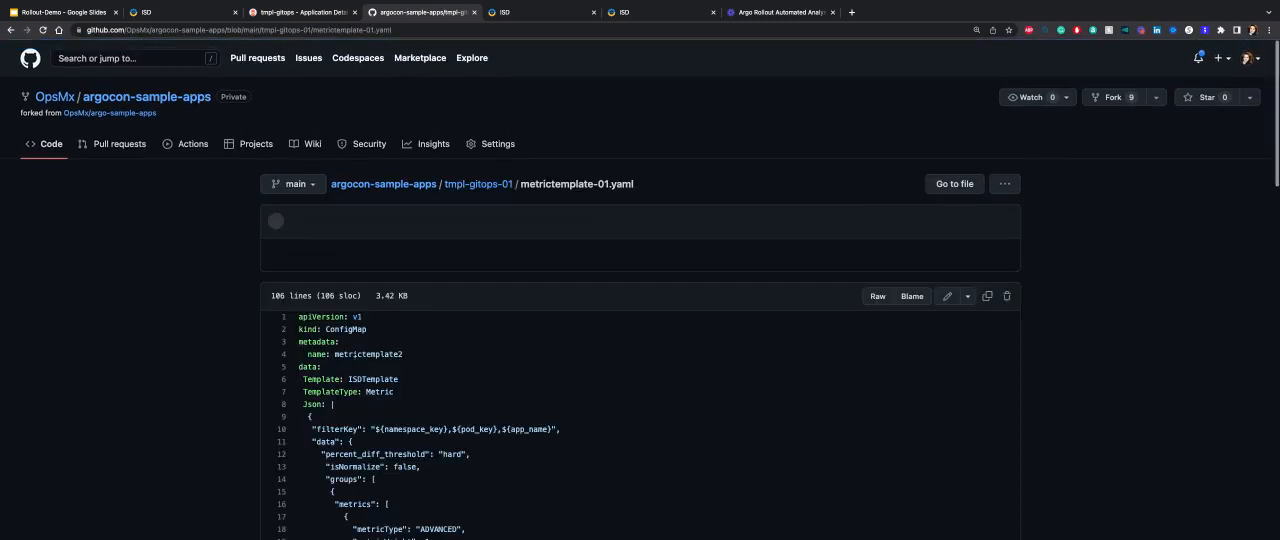
scroll(360, 359, "down", 1)
scroll(358, 362, "down", 3)
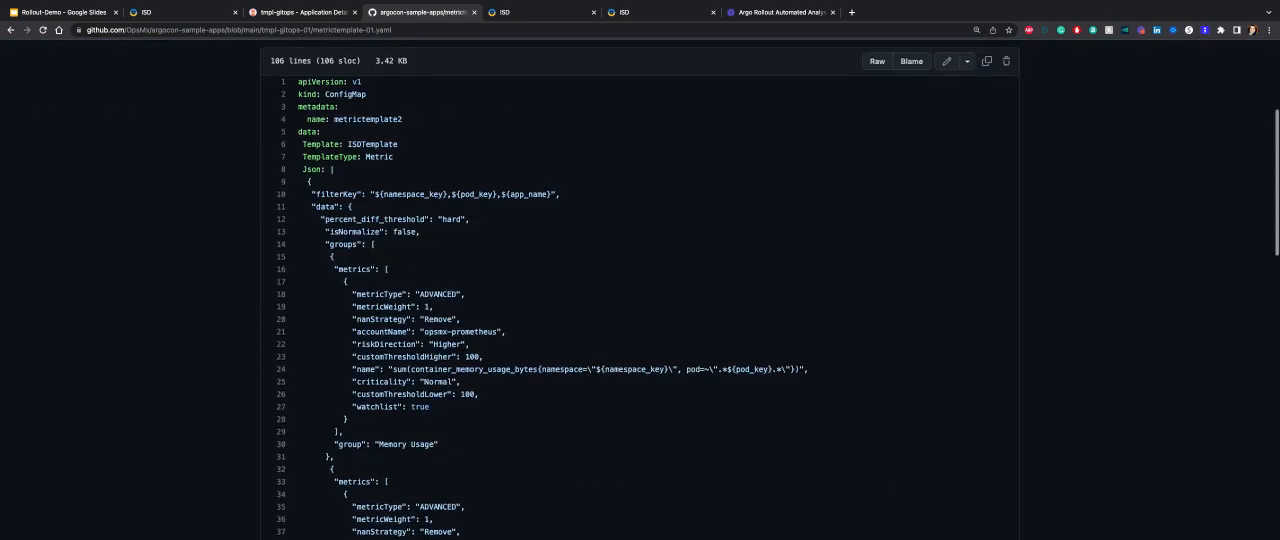
left_click_drag(421, 331, 498, 331)
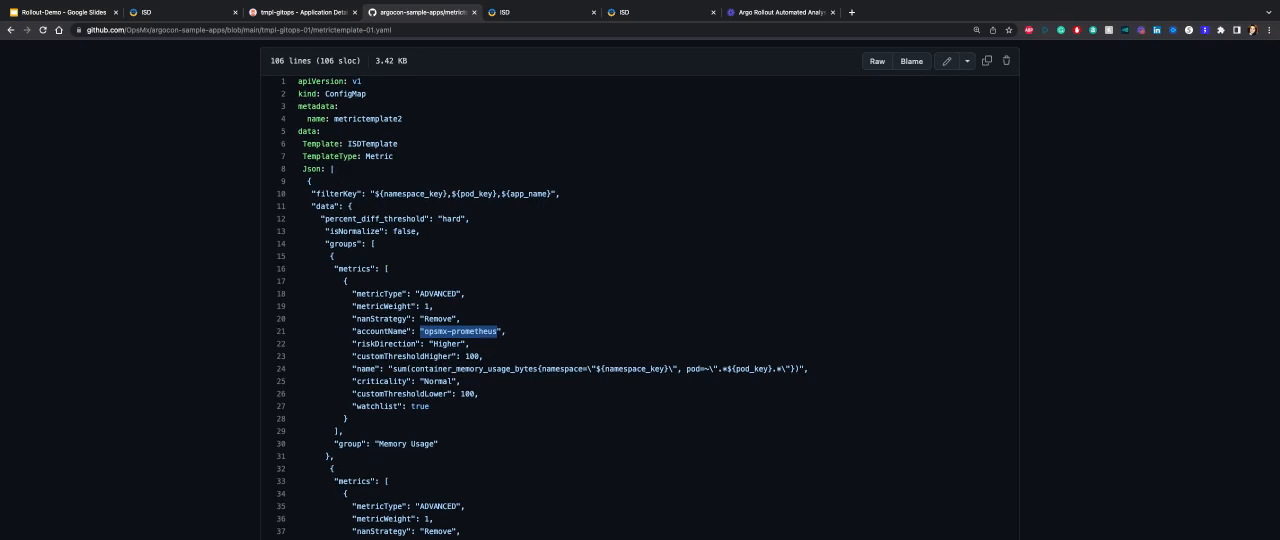
Review the memory usage query and the CPU Usage and Throughput groups, and return to the tmpl-gitops-01 folder.
scroll(422, 342, "down", 1)
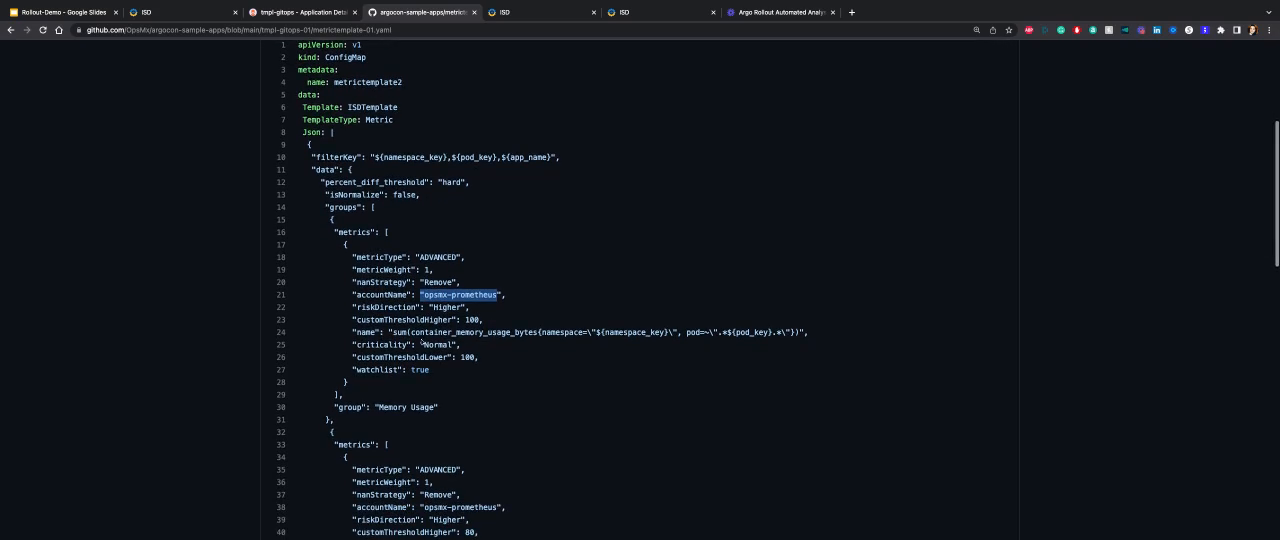
scroll(430, 320, "down", 1)
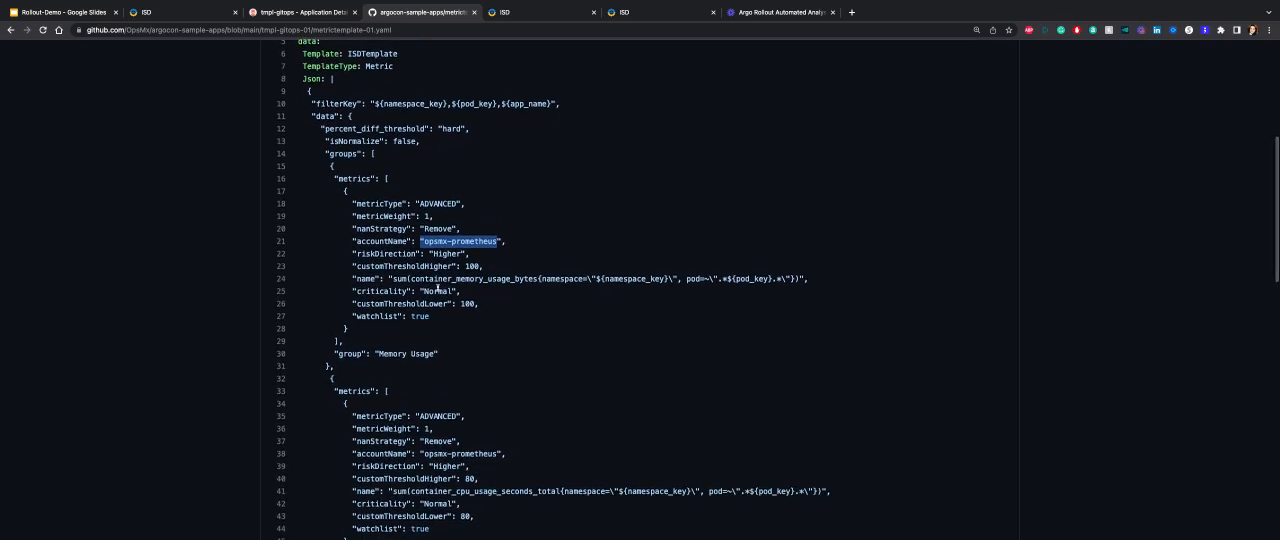
left_click_drag(446, 279, 516, 279)
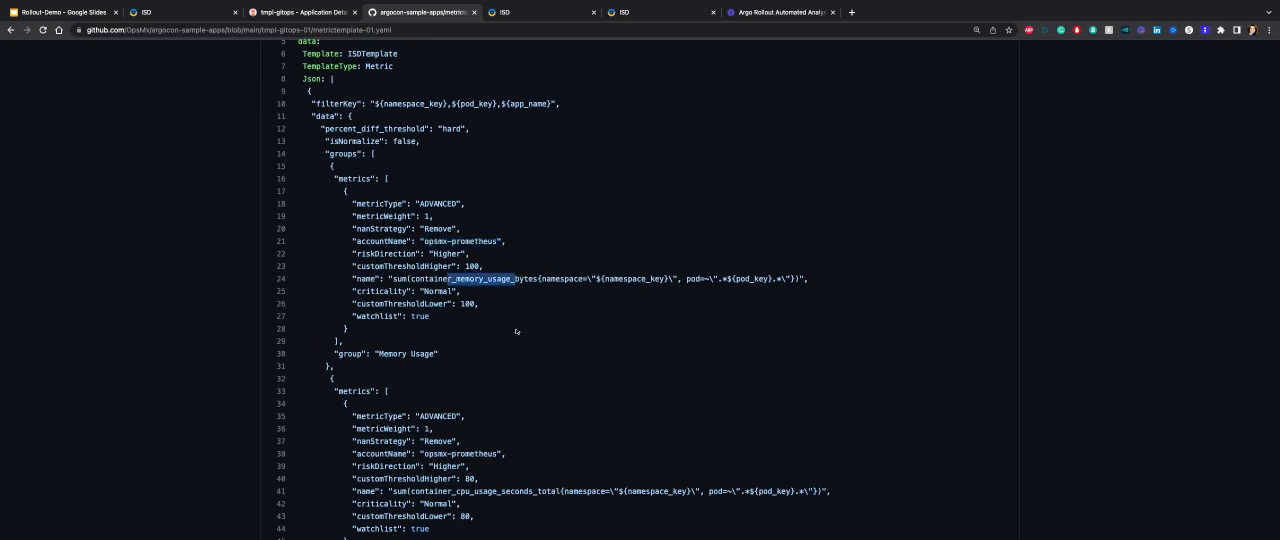
scroll(500, 463, "down", 1)
scroll(500, 463, "down", 5)
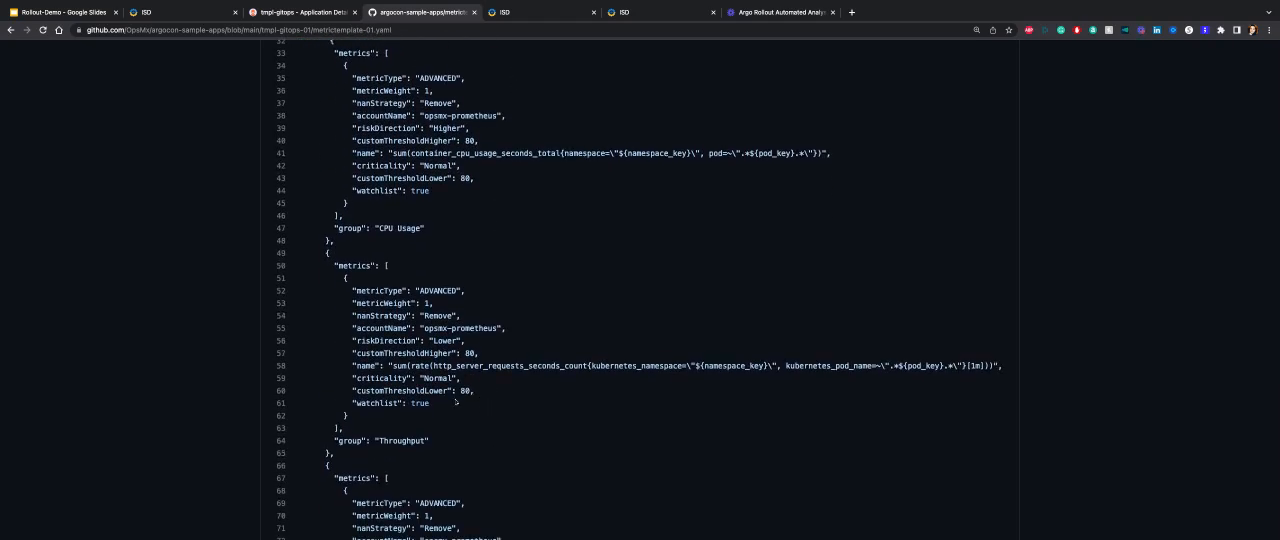
scroll(456, 402, "down", 2)
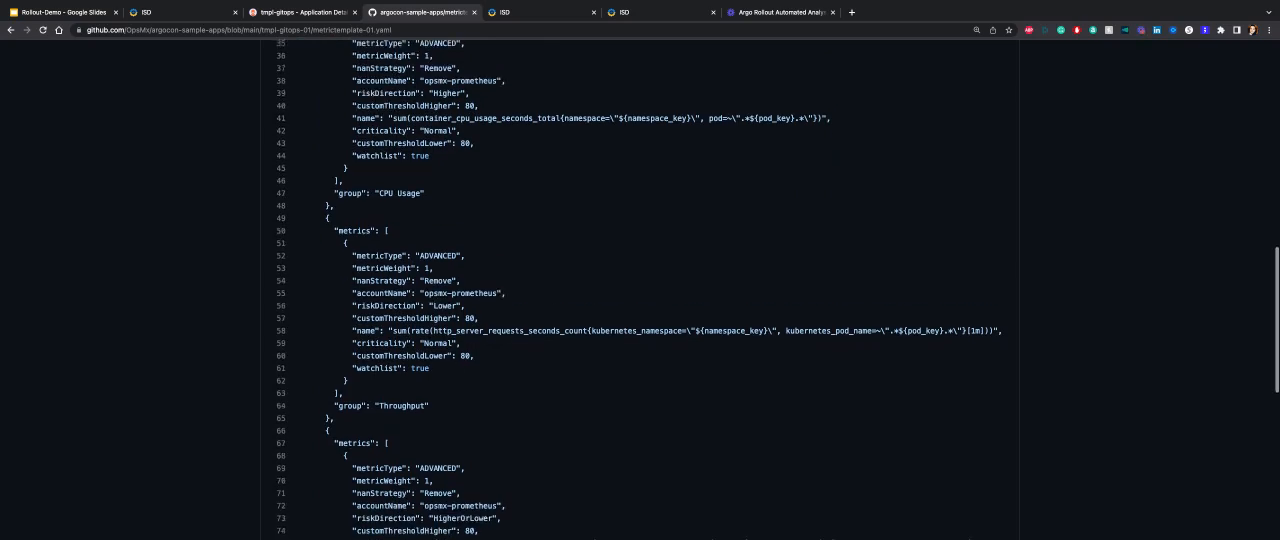
scroll(484, 194, "up", 15)
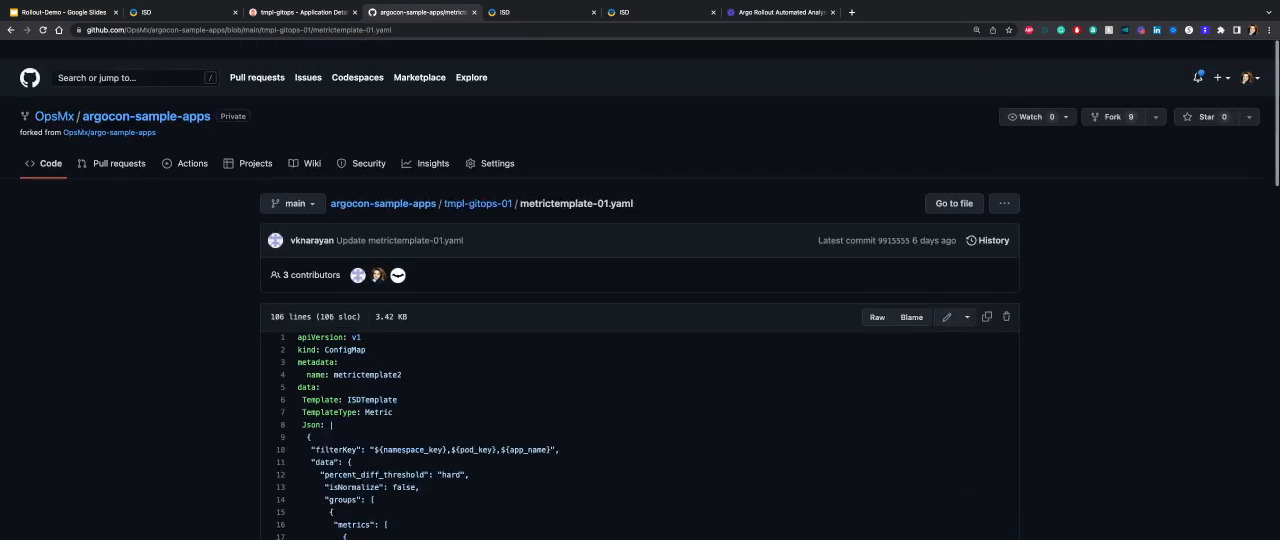
left_click(479, 187)
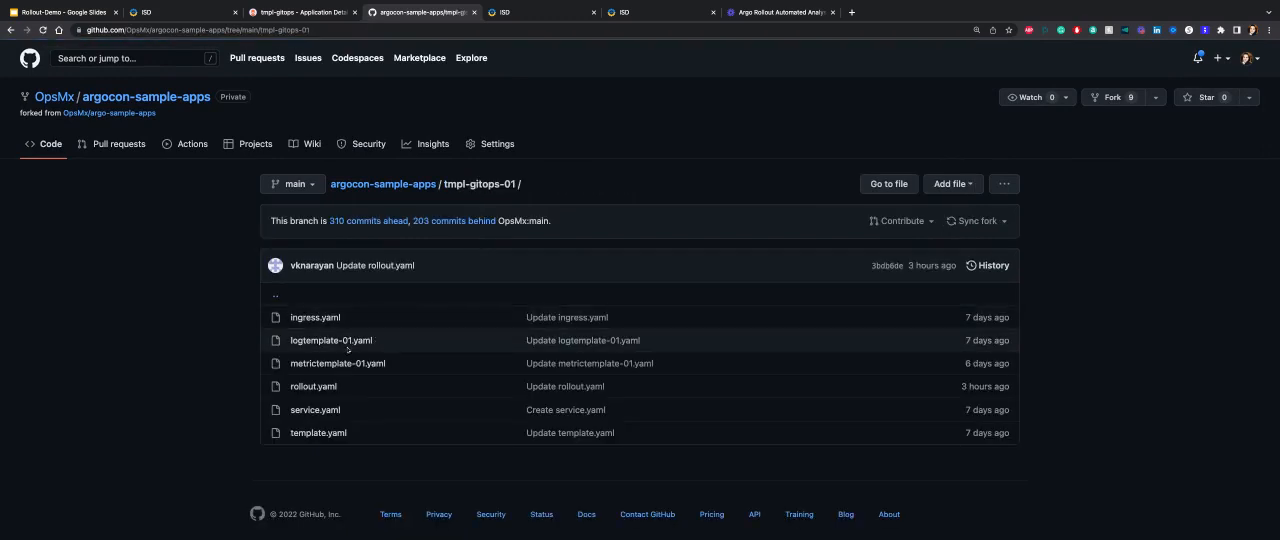
Open logtemplate-01.yaml from the tmpl-gitops-01 folder and highlight the monitoringProvider value, ELASTICSEARCH.
left_click(347, 345)
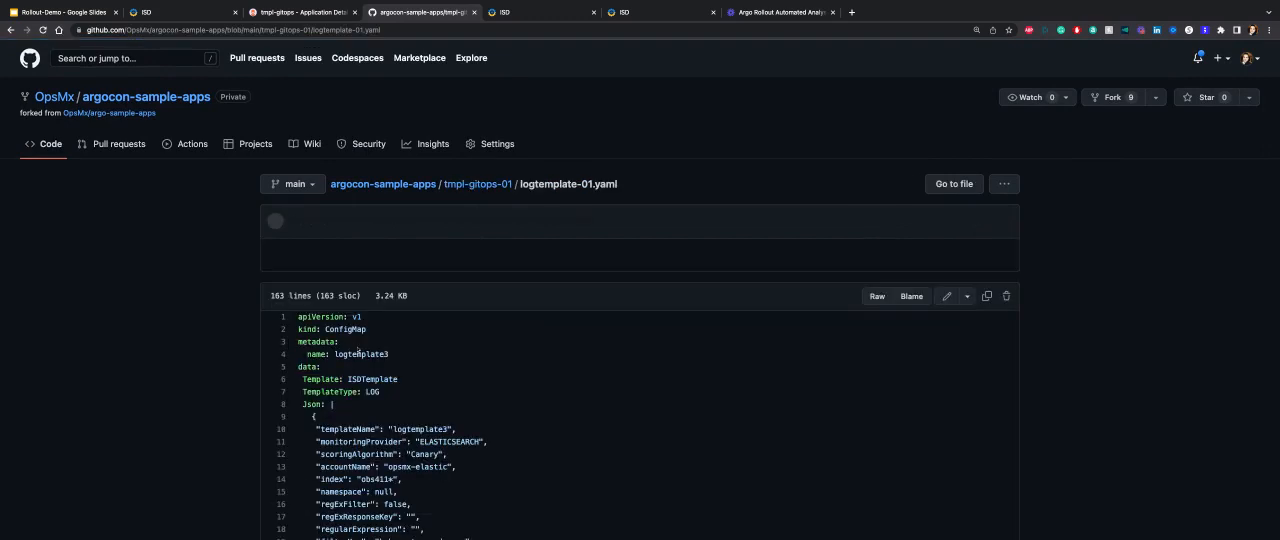
scroll(358, 351, "down", 3)
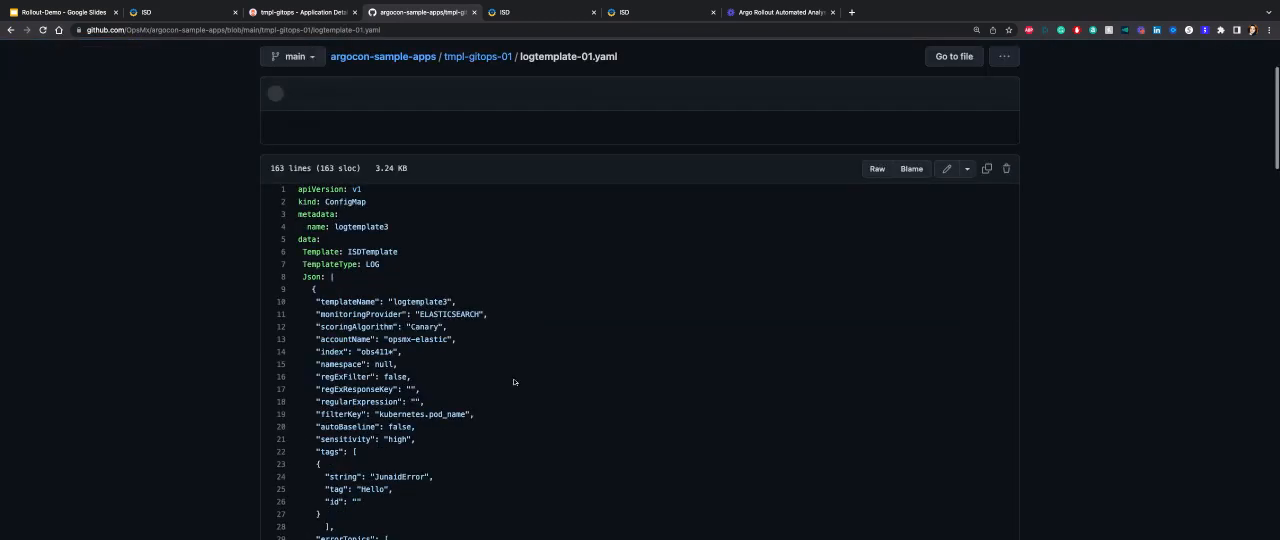
double_click(450, 314)
scroll(516, 364, "down", 5)
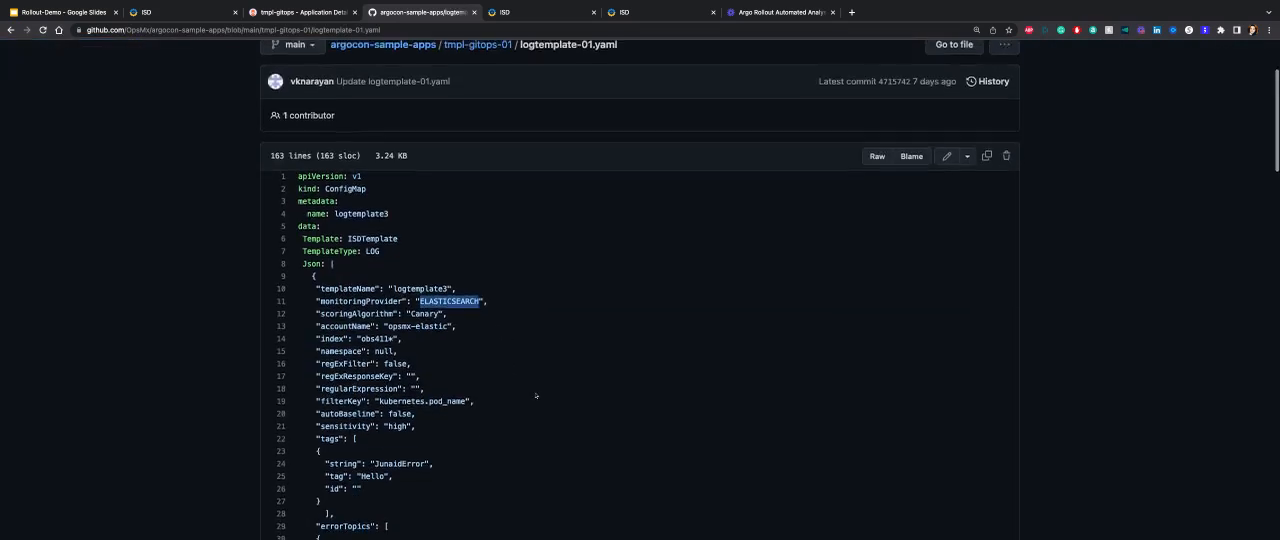
Review the tags and errorTopics entries in the log template and return to the tmpl-gitops-01 folder.
scroll(540, 411, "down", 1)
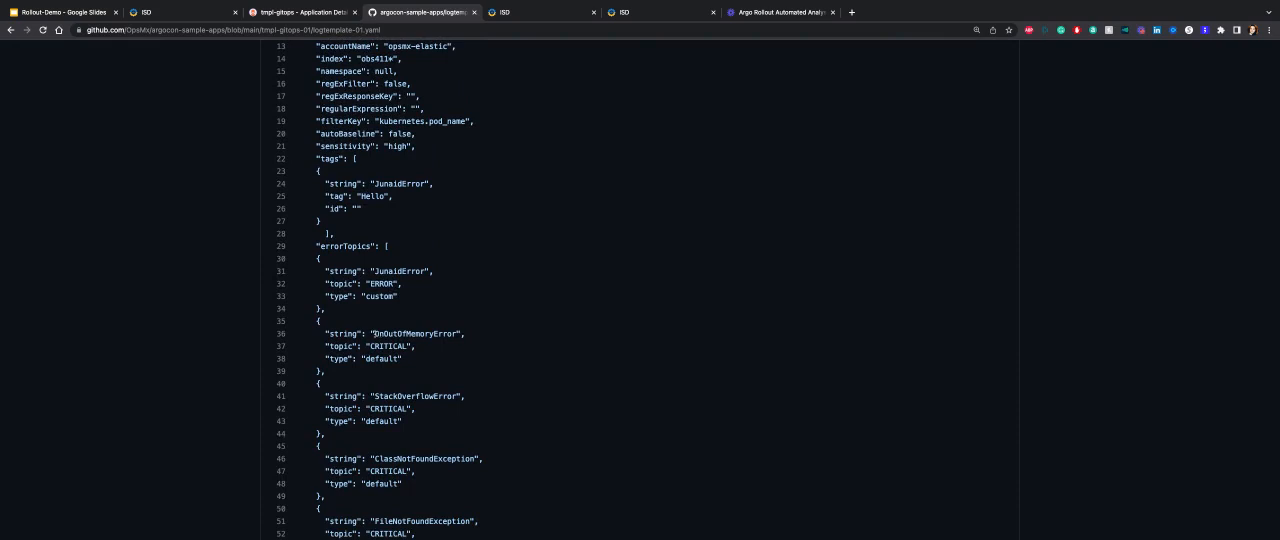
scroll(381, 348, "down", 1)
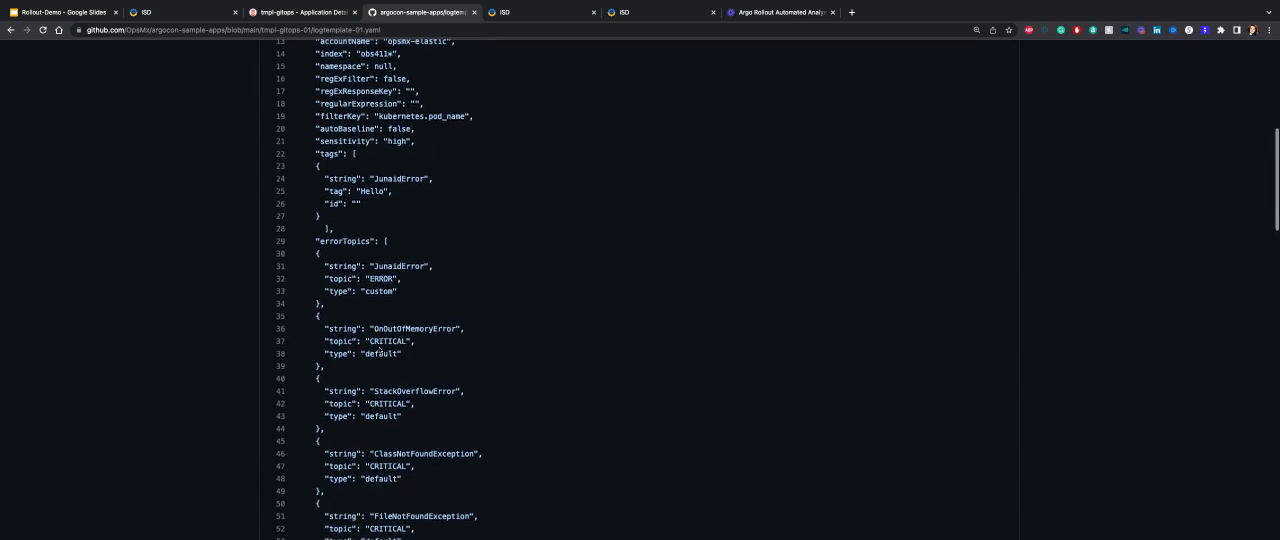
scroll(408, 342, "up", 1)
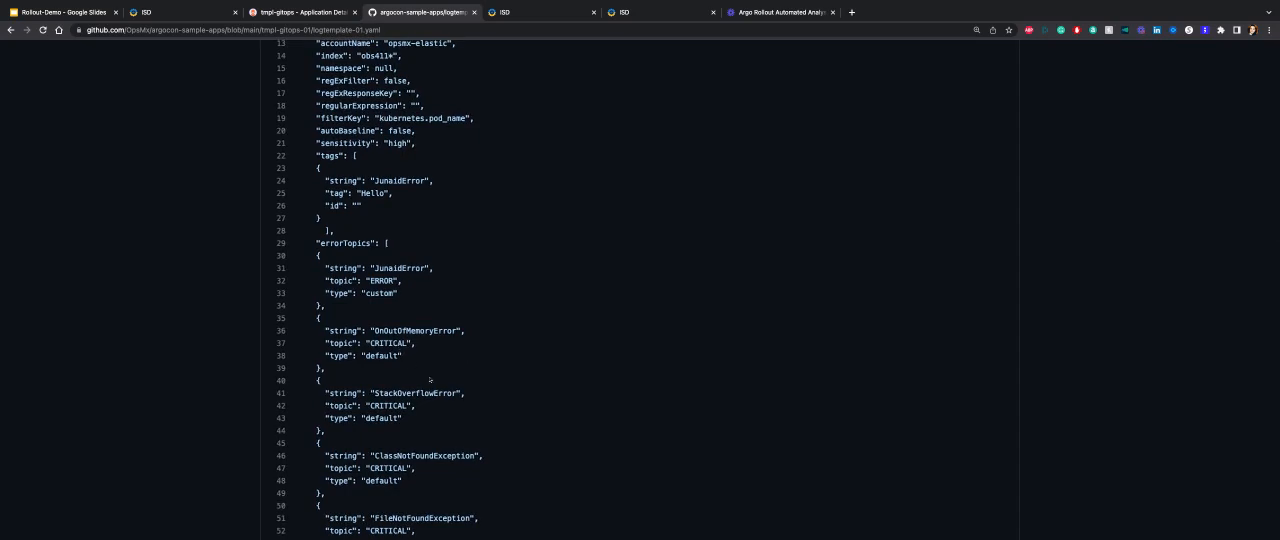
scroll(432, 379, "down", 3)
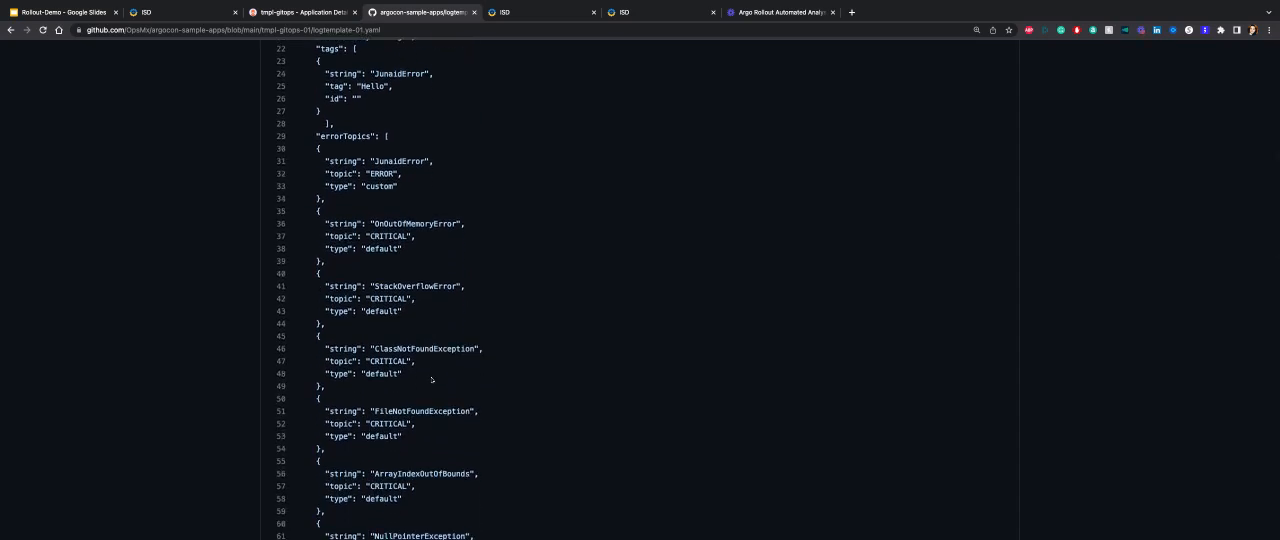
scroll(447, 192, "up", 10)
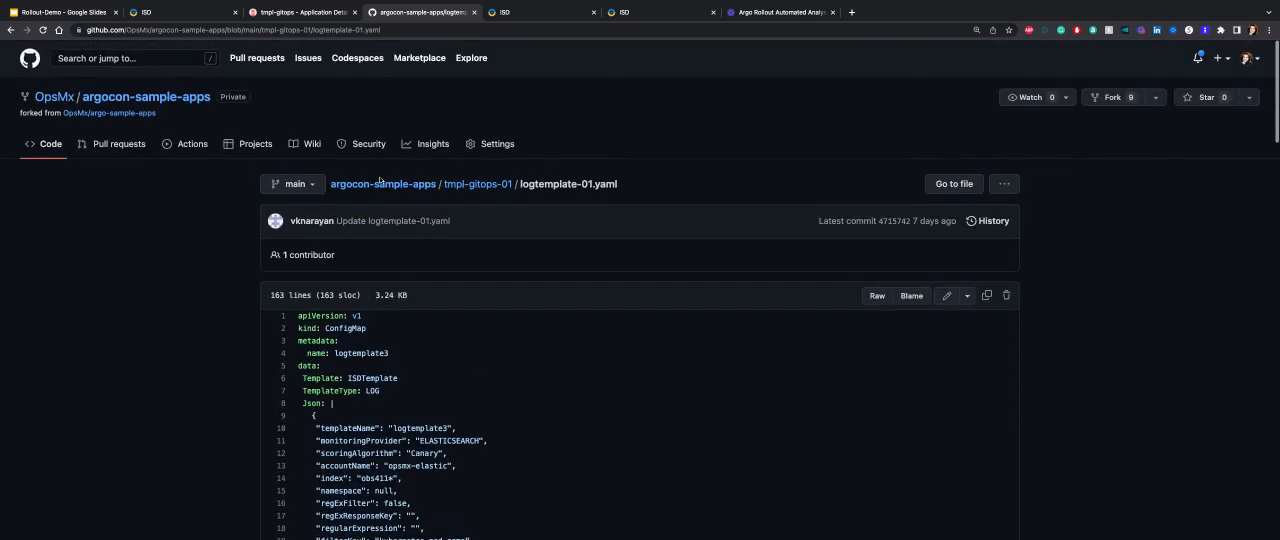
left_click(460, 186)
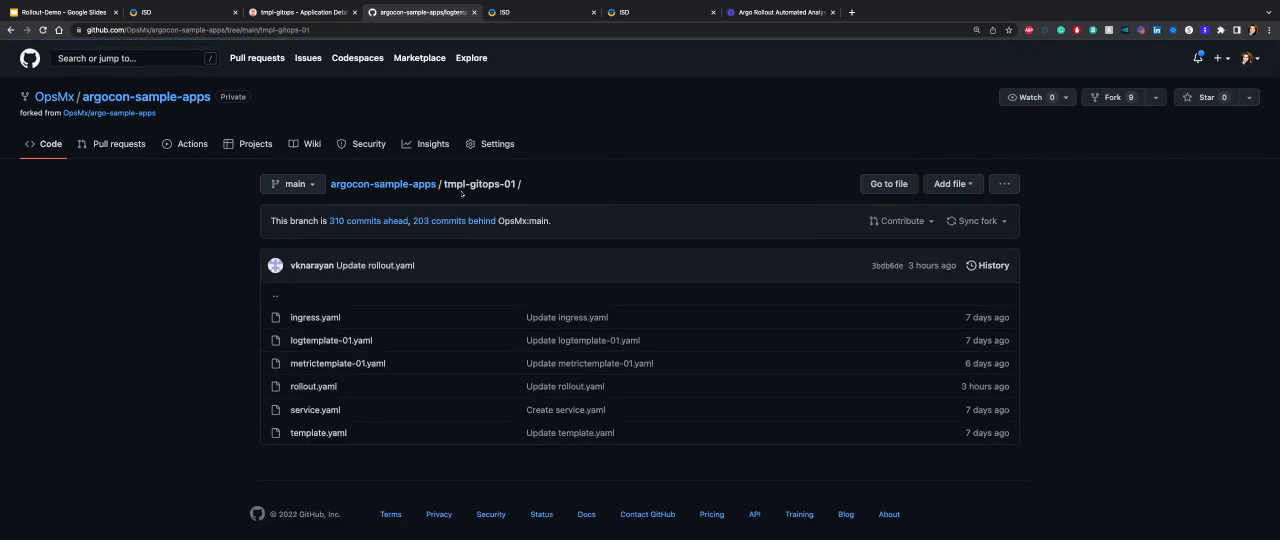
Open rollout.yaml from the tmpl-gitops-01 folder and review its canary steps and container image.
scroll(470, 208, "down", 1)
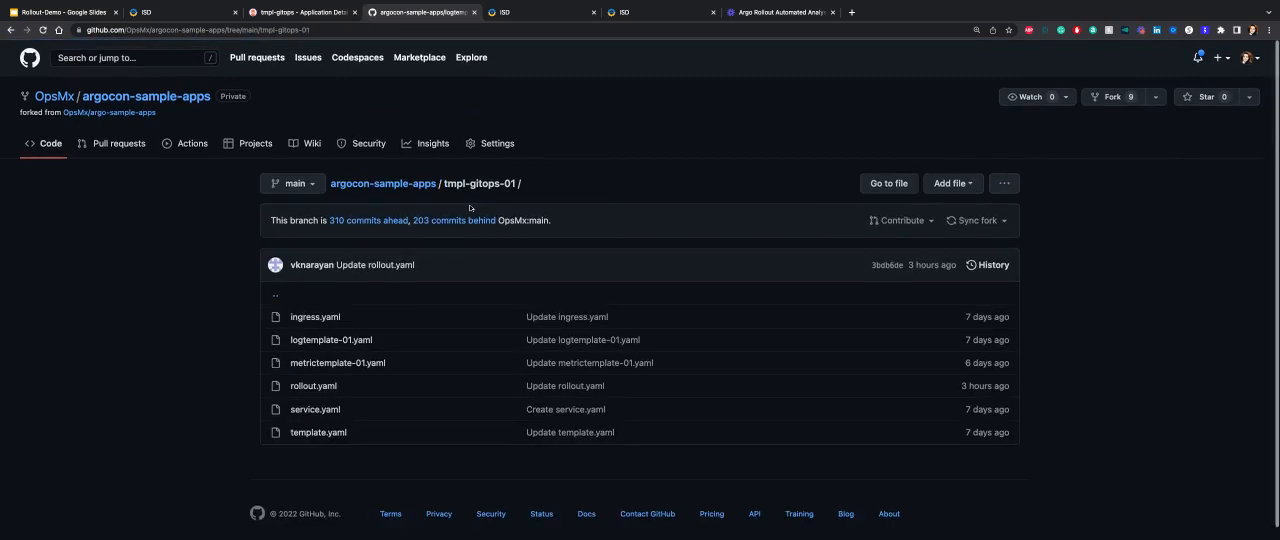
left_click(331, 385)
scroll(478, 368, "down", 2)
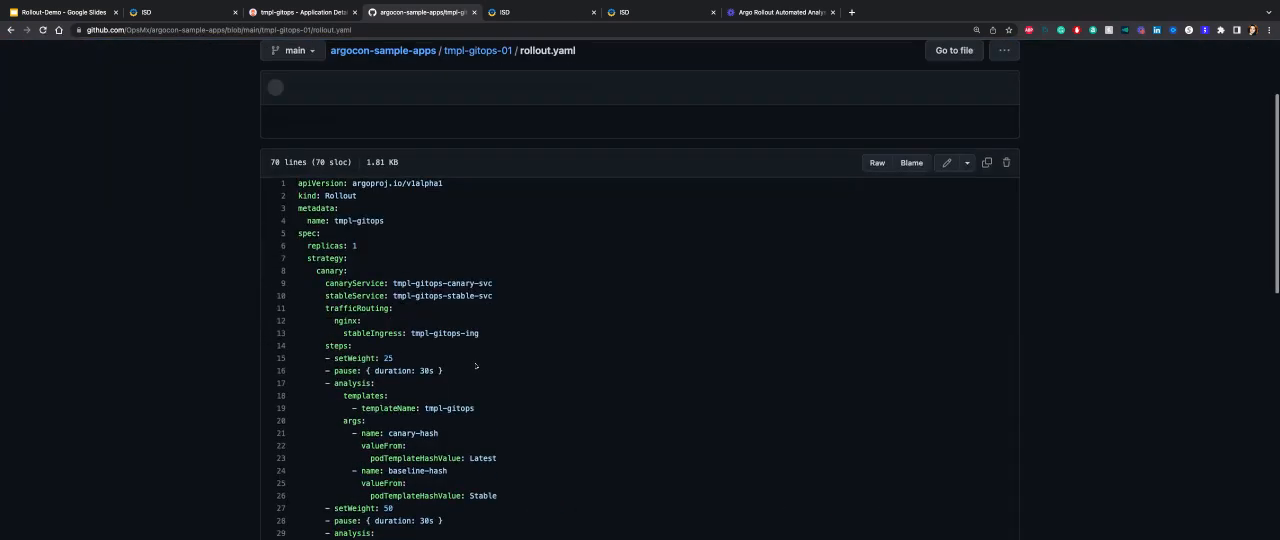
scroll(476, 366, "down", 6)
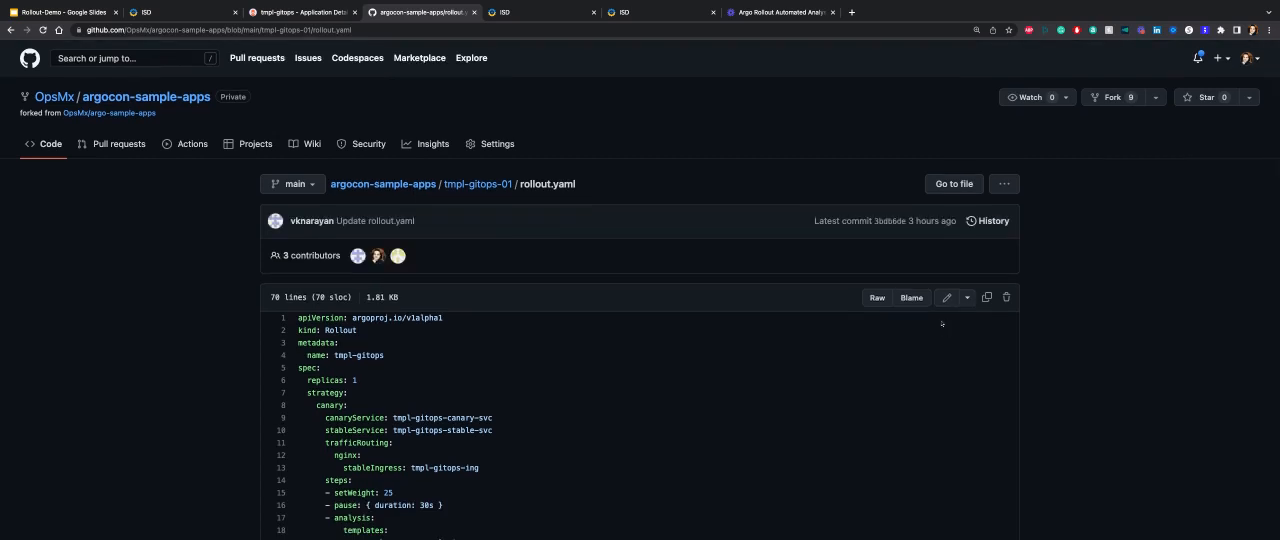
left_click(771, 529)
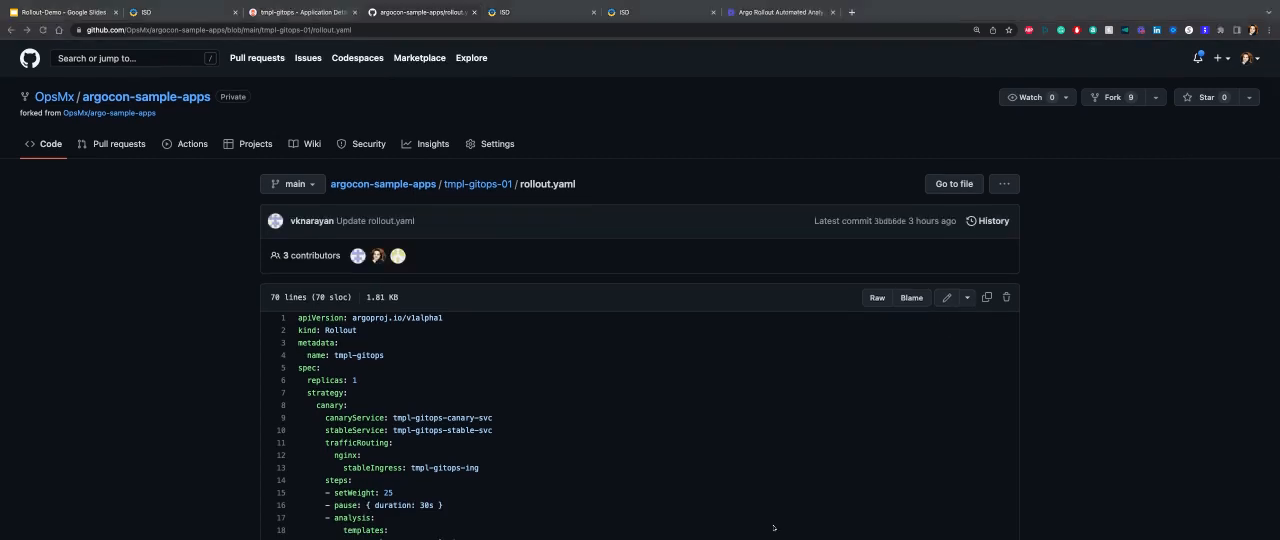
Edit rollout.yaml and change the tmpl-gitops container image to docker.io/opsmxdev/issuegen:v3.0.3.
scroll(960, 272, "down", 1)
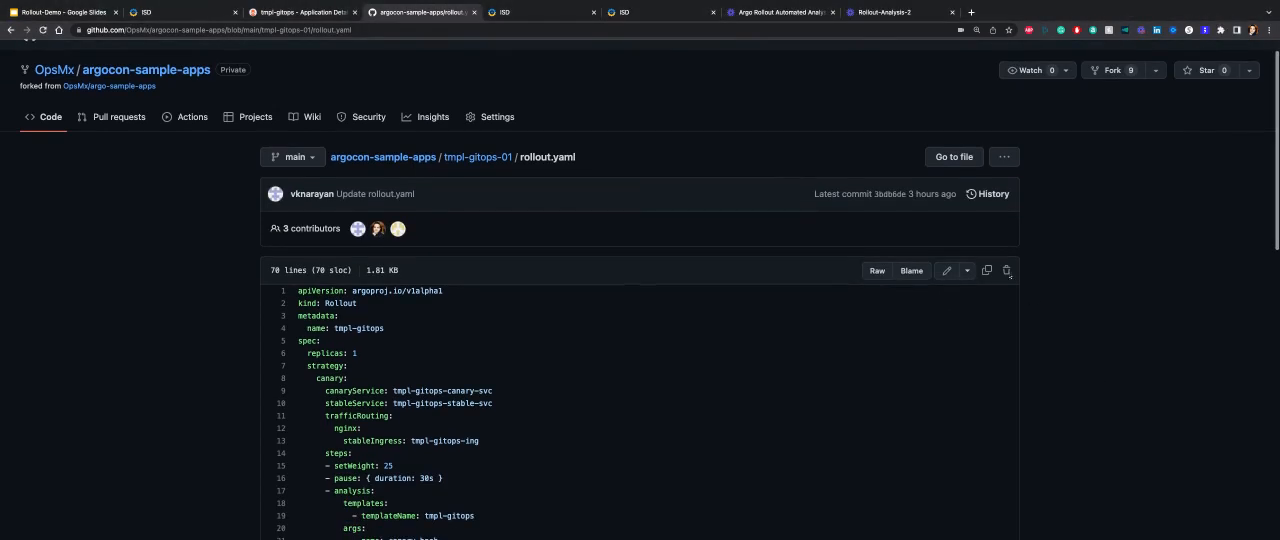
left_click(951, 273)
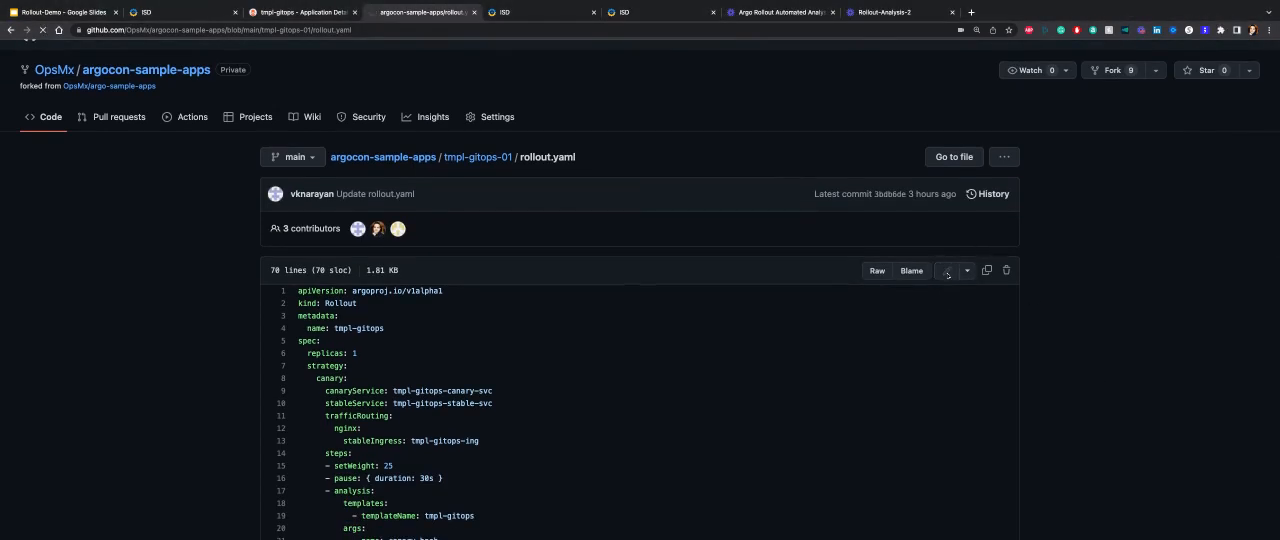
scroll(914, 368, "down", 10)
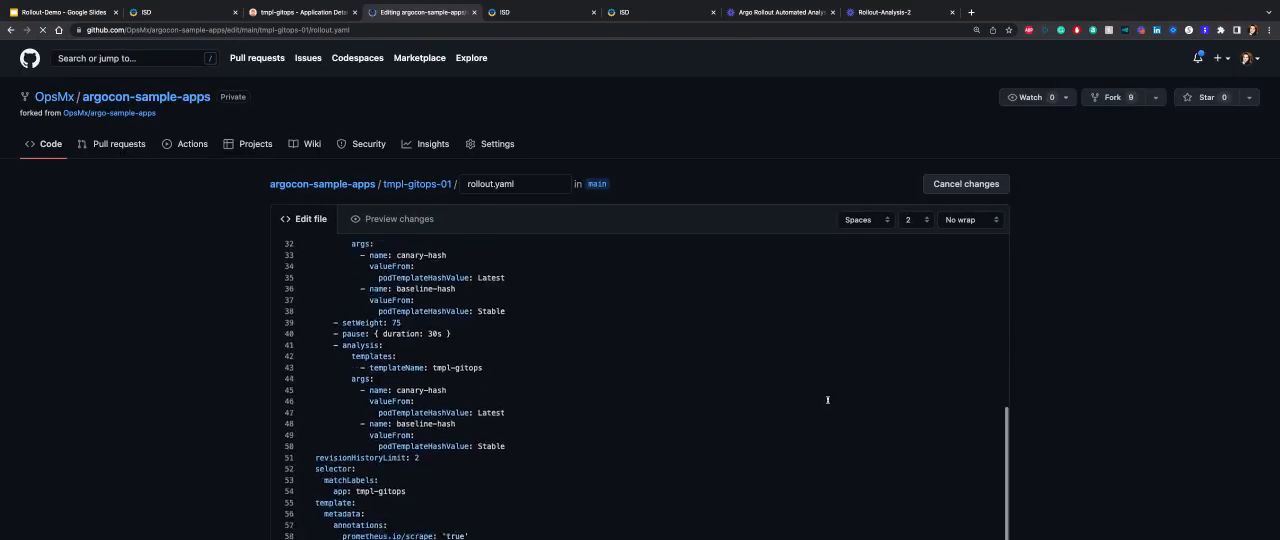
scroll(744, 409, "down", 3)
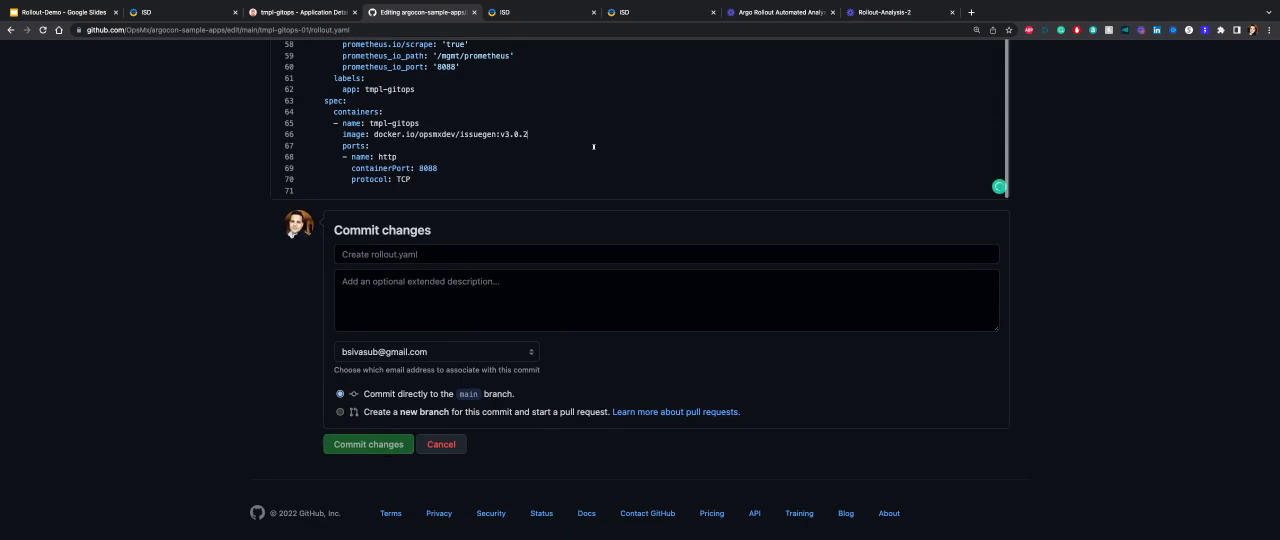
key("BackSpace")
type("3")
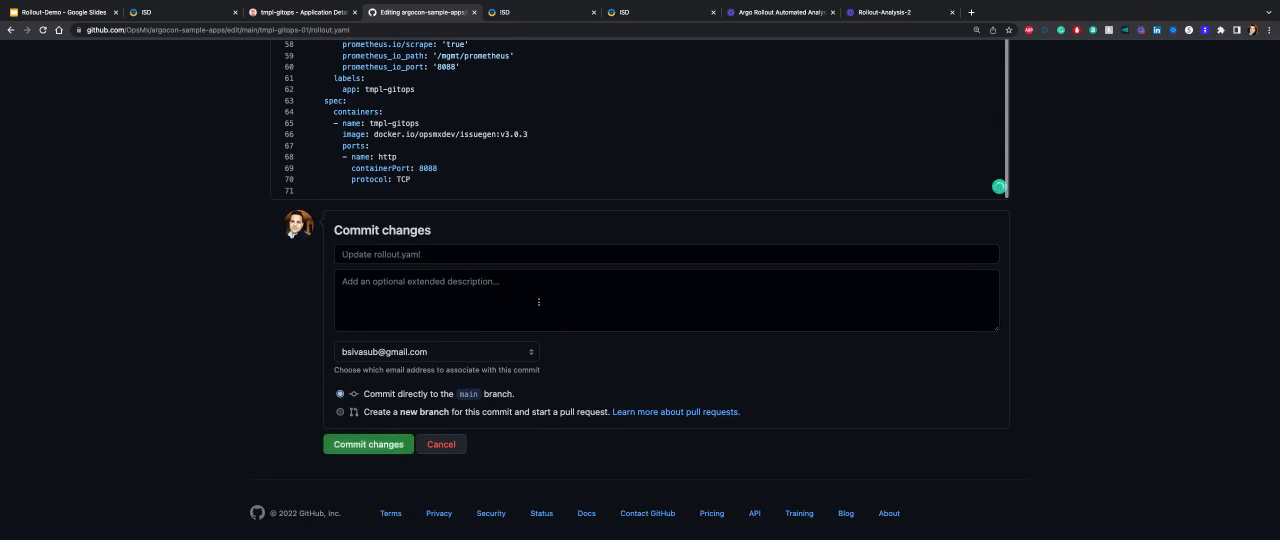
Commit the rollout.yaml change directly to the main branch with the extended description "Rollout Demo".
left_click(538, 302)
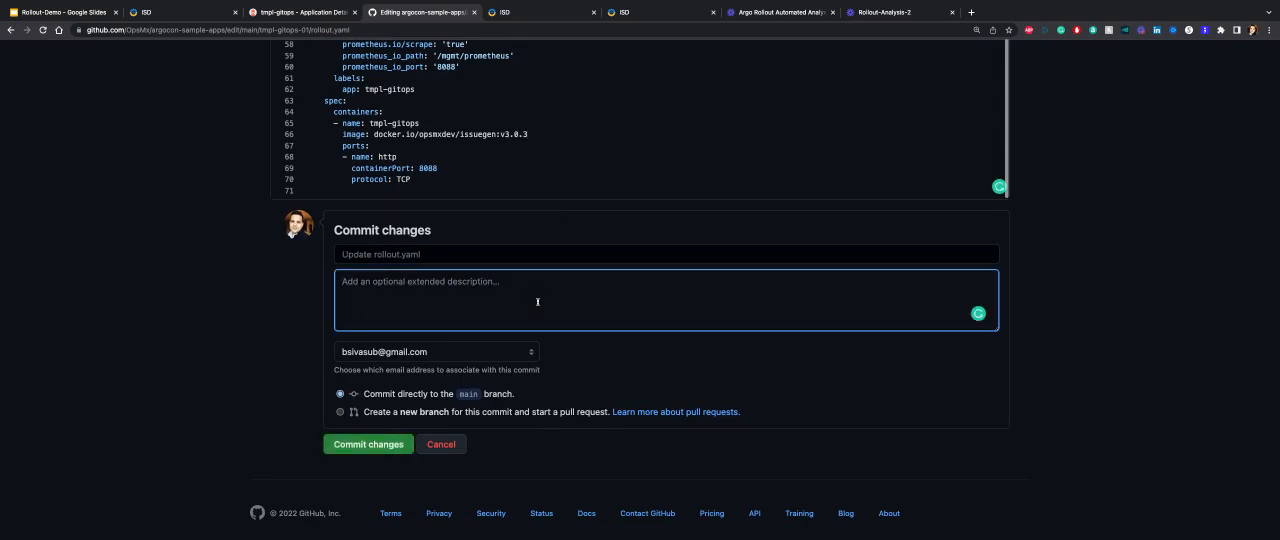
type("Roll")
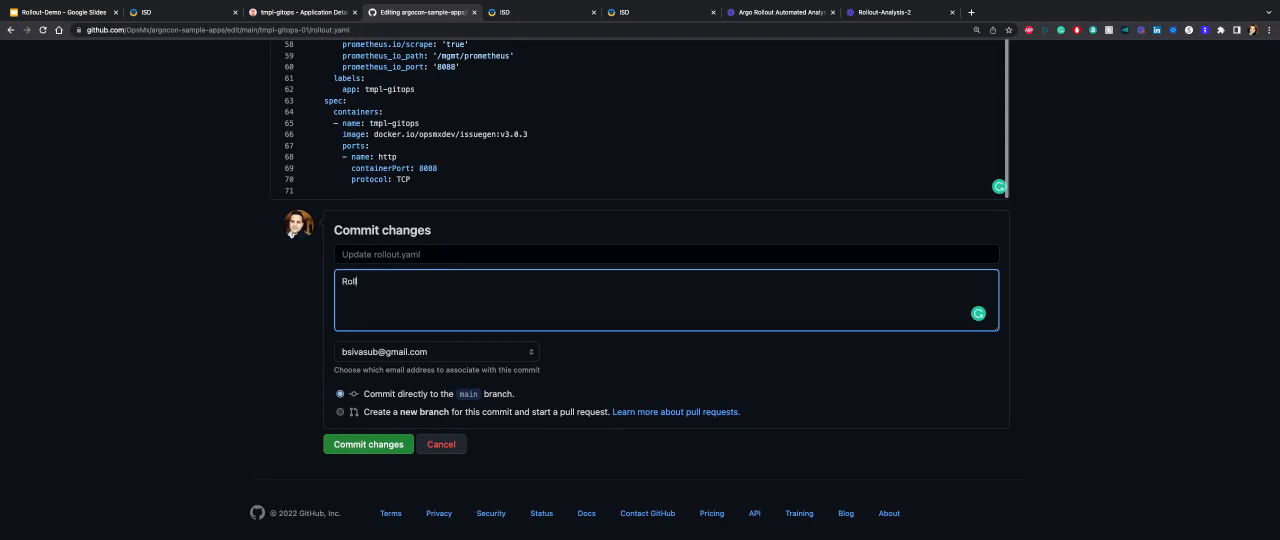
type("out Demo")
scroll(353, 449, "up", 1)
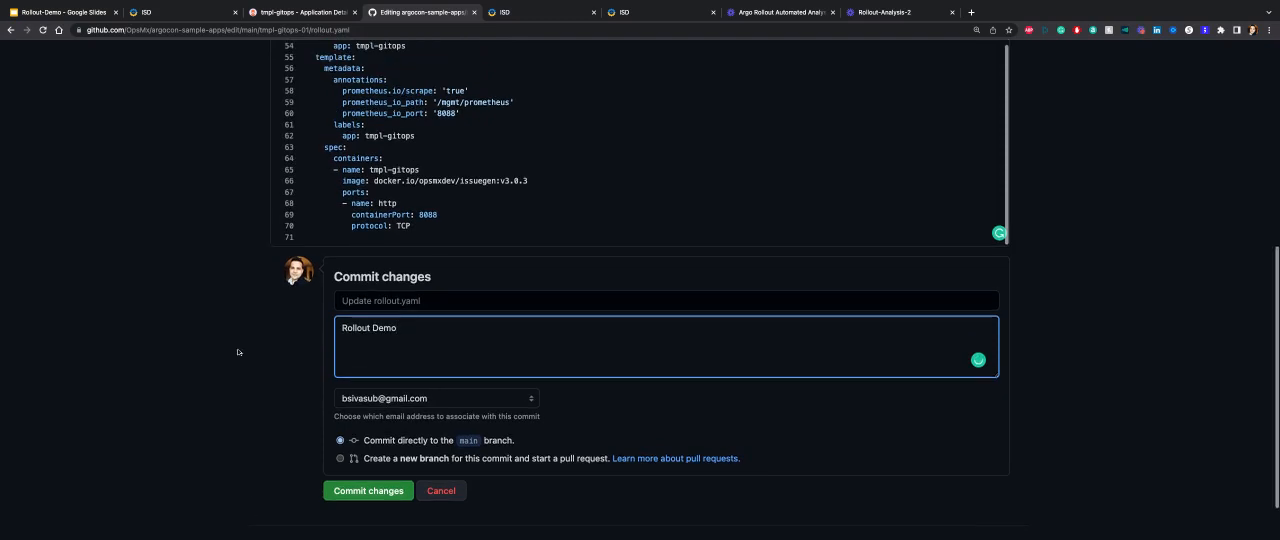
left_click(353, 491)
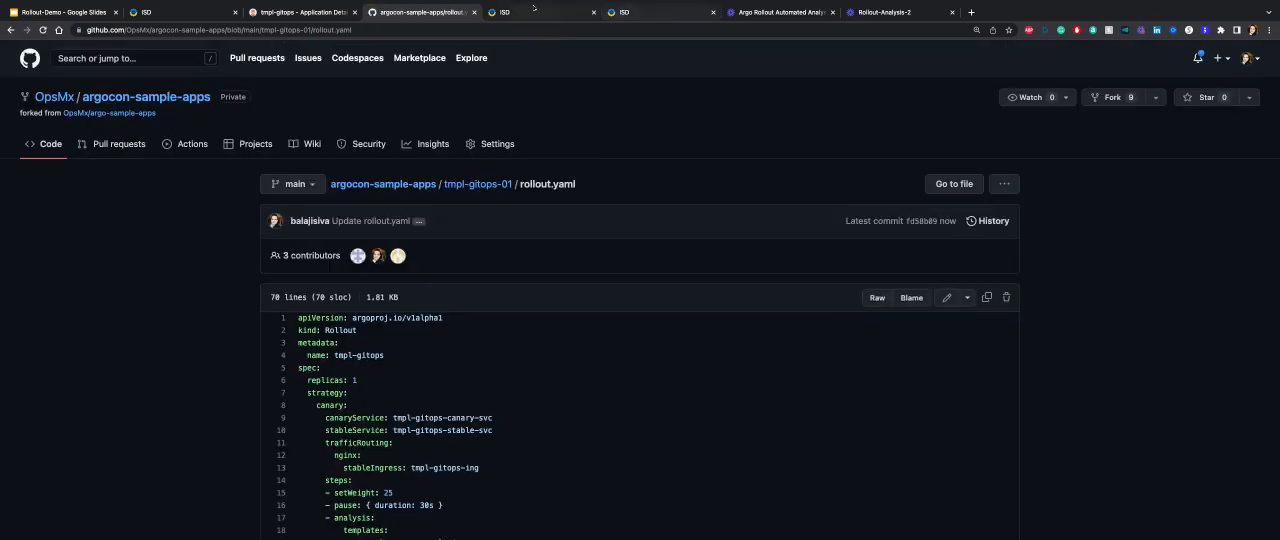
Switch to Argo CD, reload the tmpl-gitops application and synchronize all its resources from the HEAD revision.
left_click(292, 14)
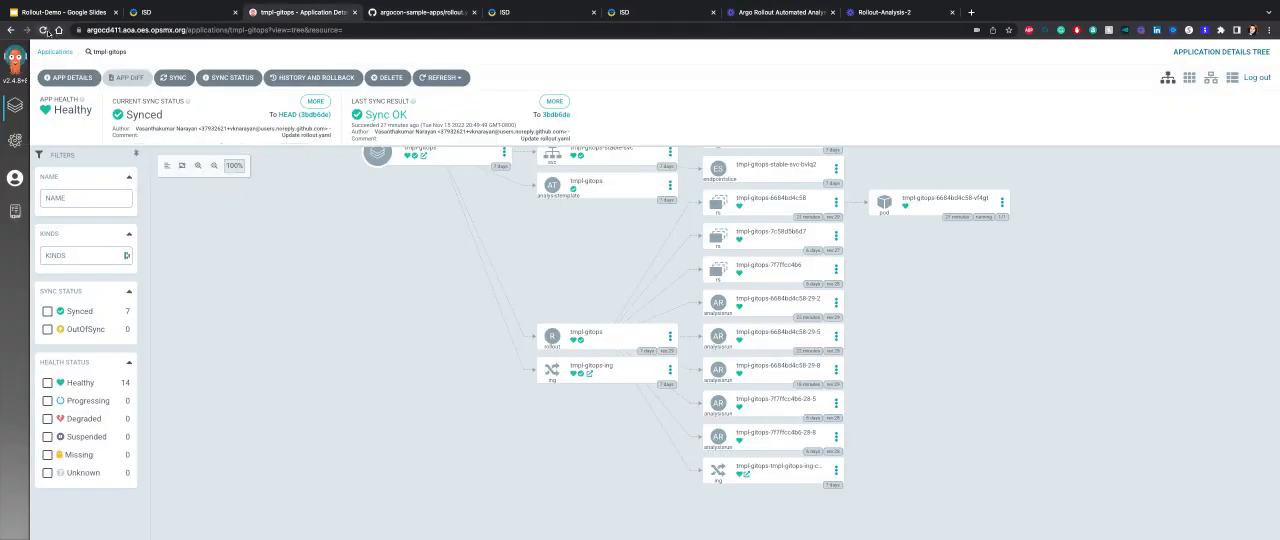
left_click(43, 30)
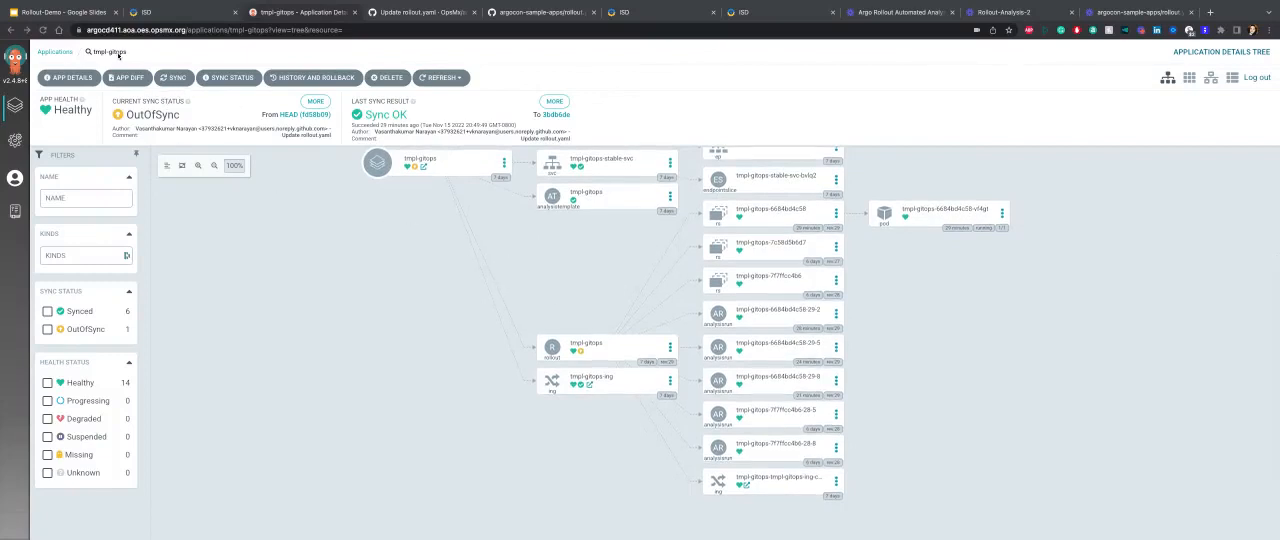
left_click(172, 79)
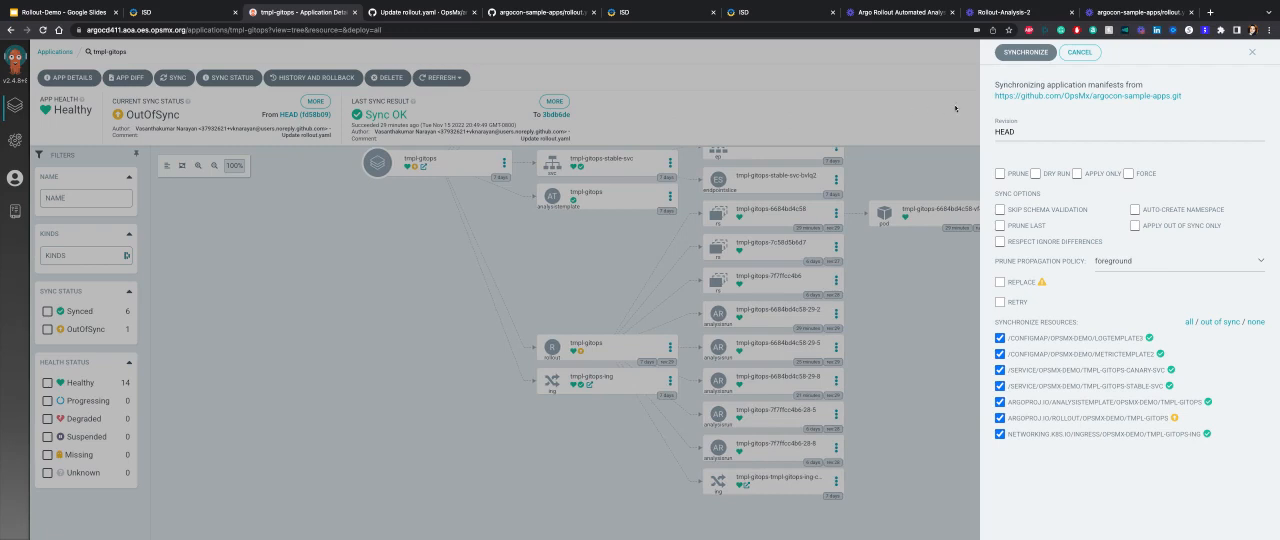
left_click(1025, 54)
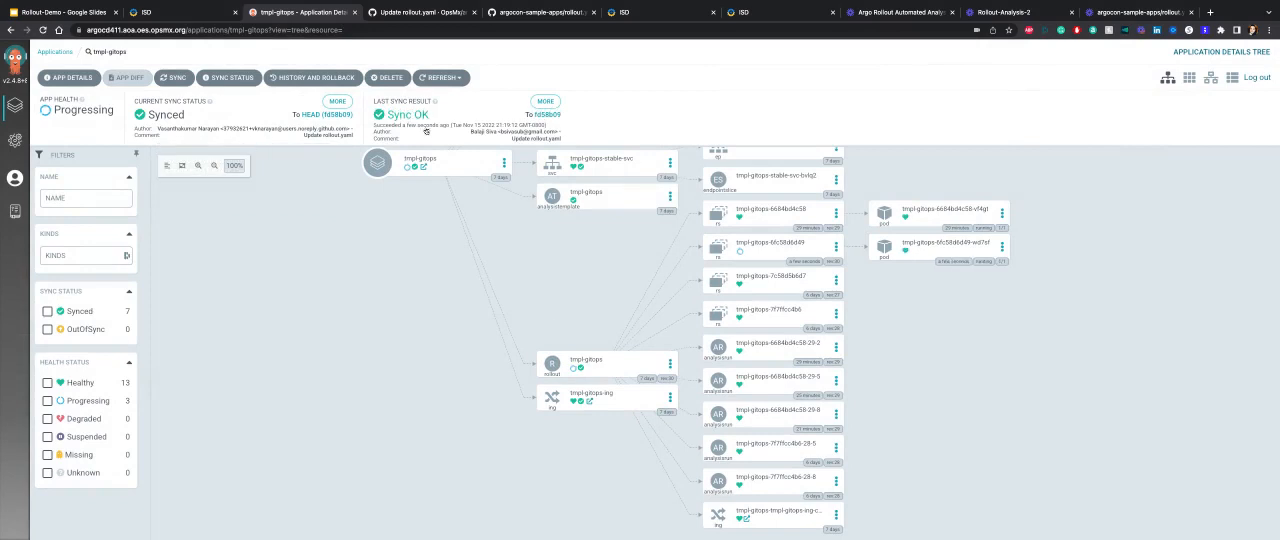
Open the tmpl-gitops rollout's extended details and examine its revisions and the sequence of canary weight, pause and analysis steps.
left_click(618, 369)
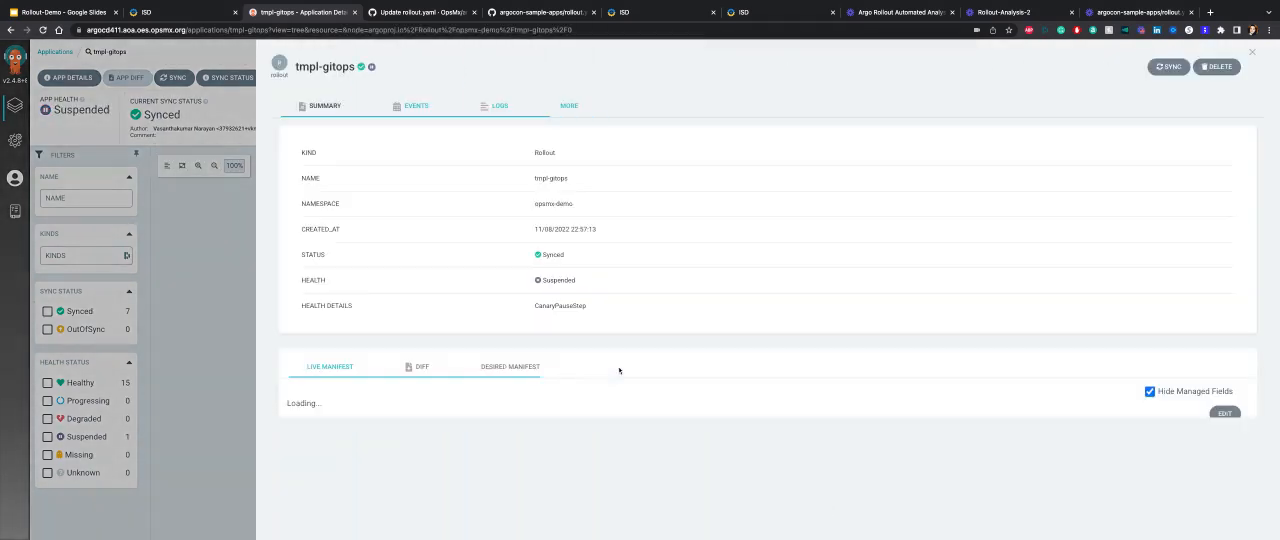
left_click(568, 105)
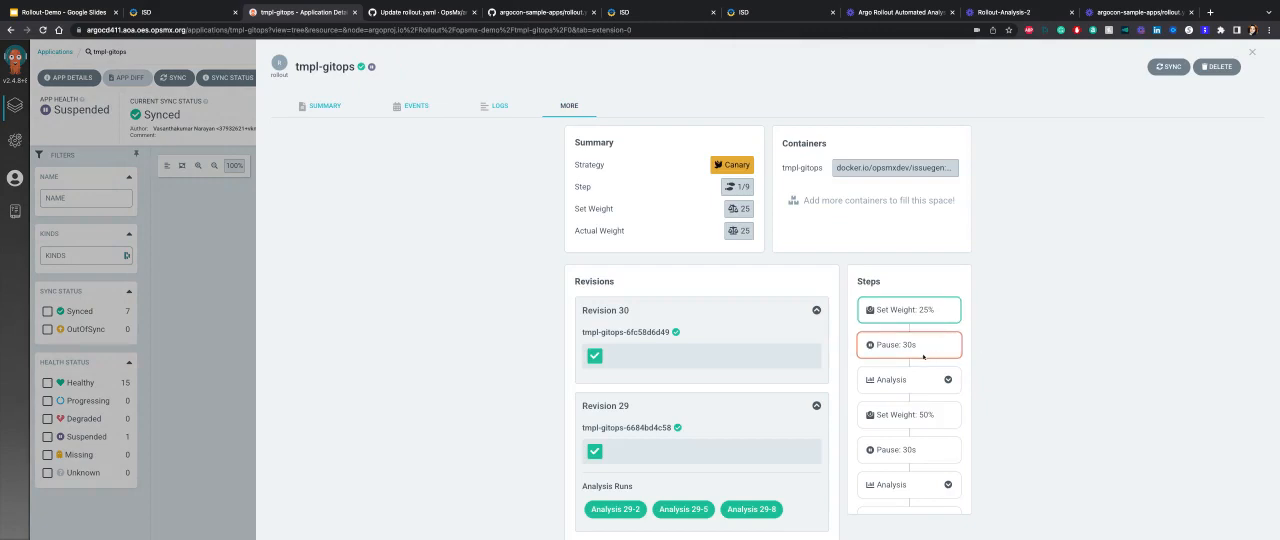
scroll(920, 400, "down", 1)
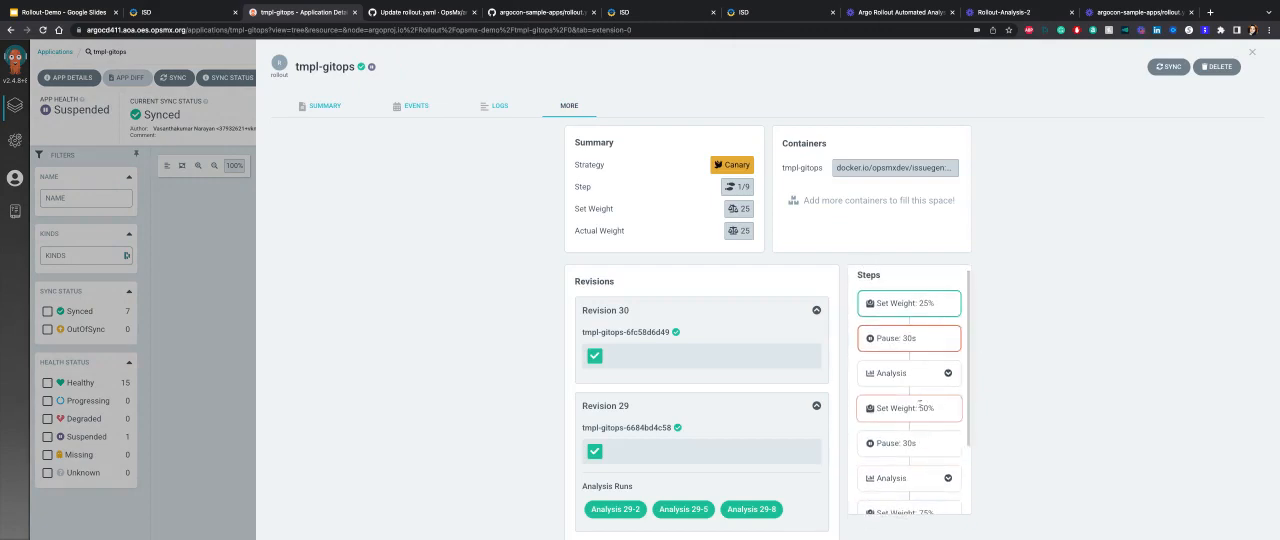
scroll(920, 404, "down", 3)
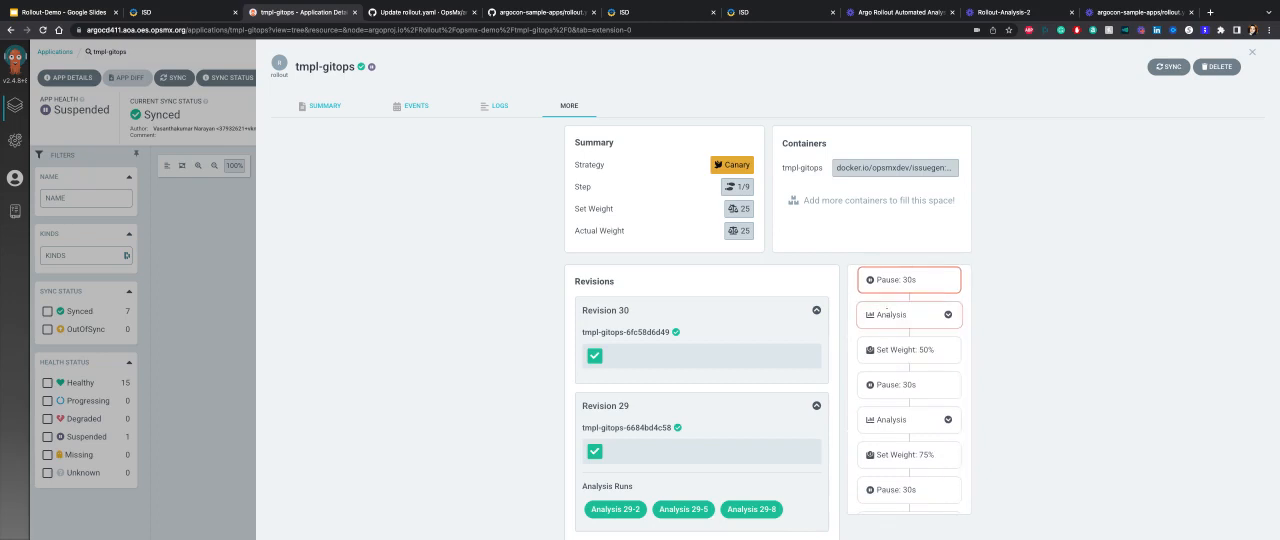
scroll(905, 320, "up", 3)
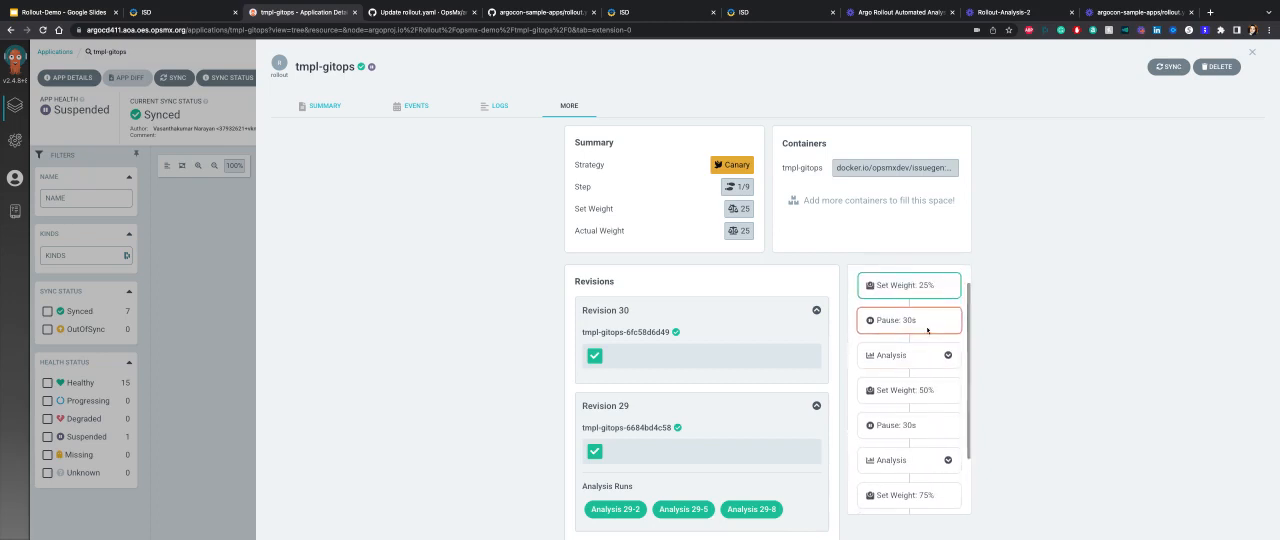
scroll(905, 328, "down", 1)
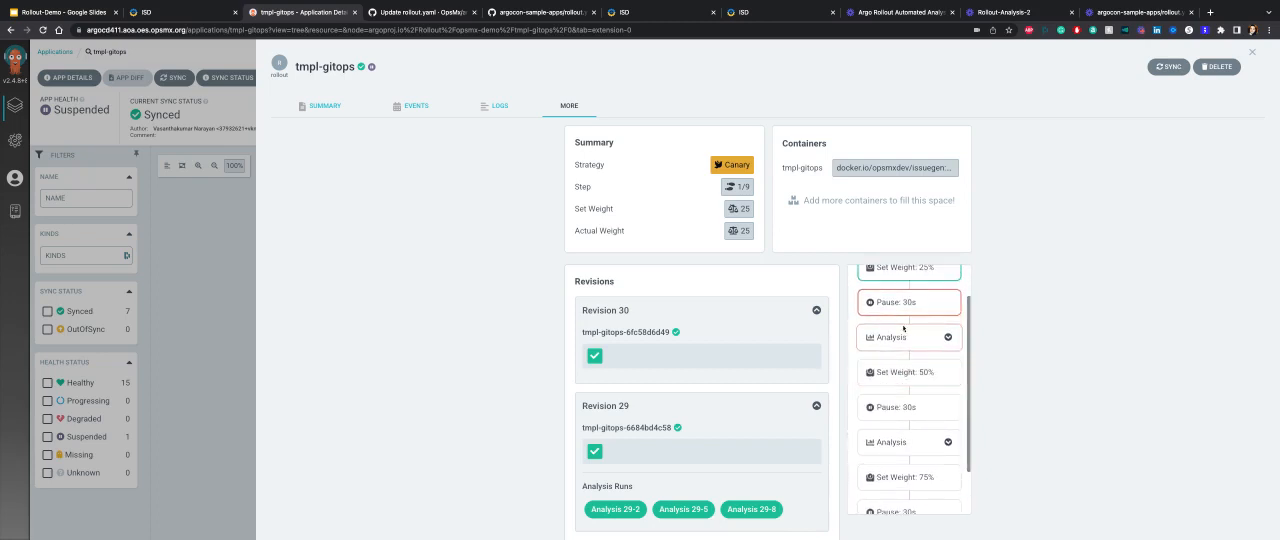
scroll(903, 330, "down", 1)
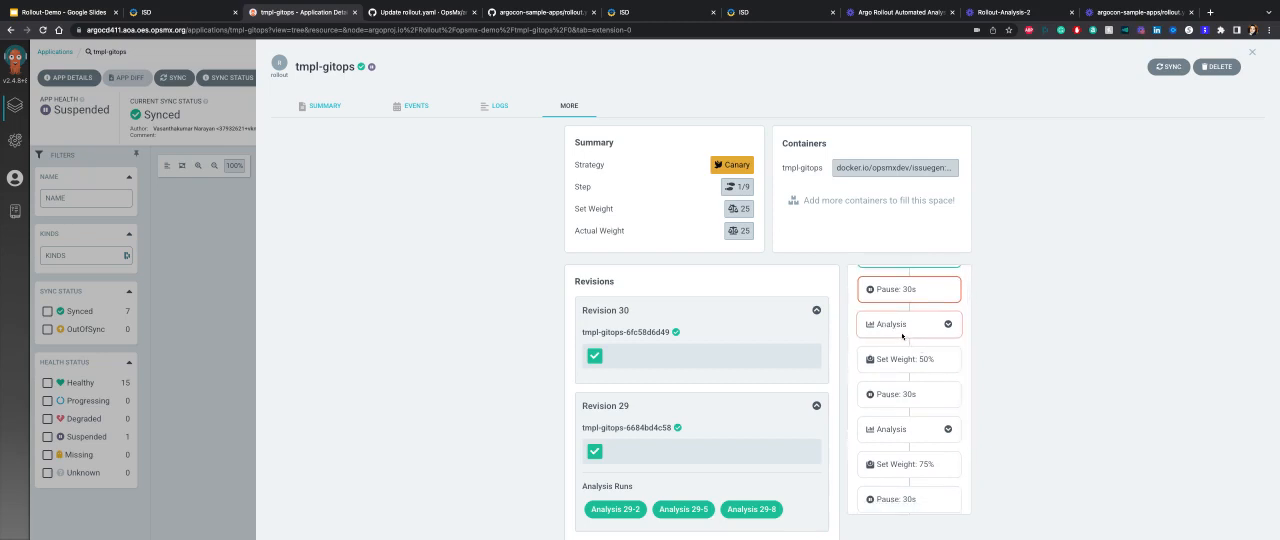
scroll(905, 338, "down", 1)
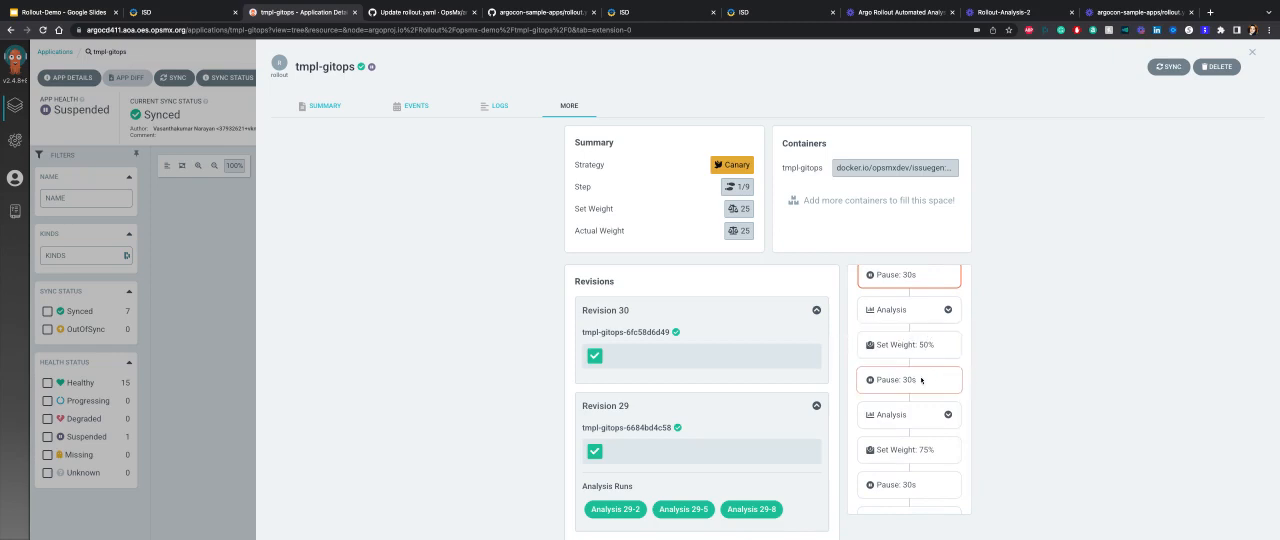
scroll(921, 380, "down", 2)
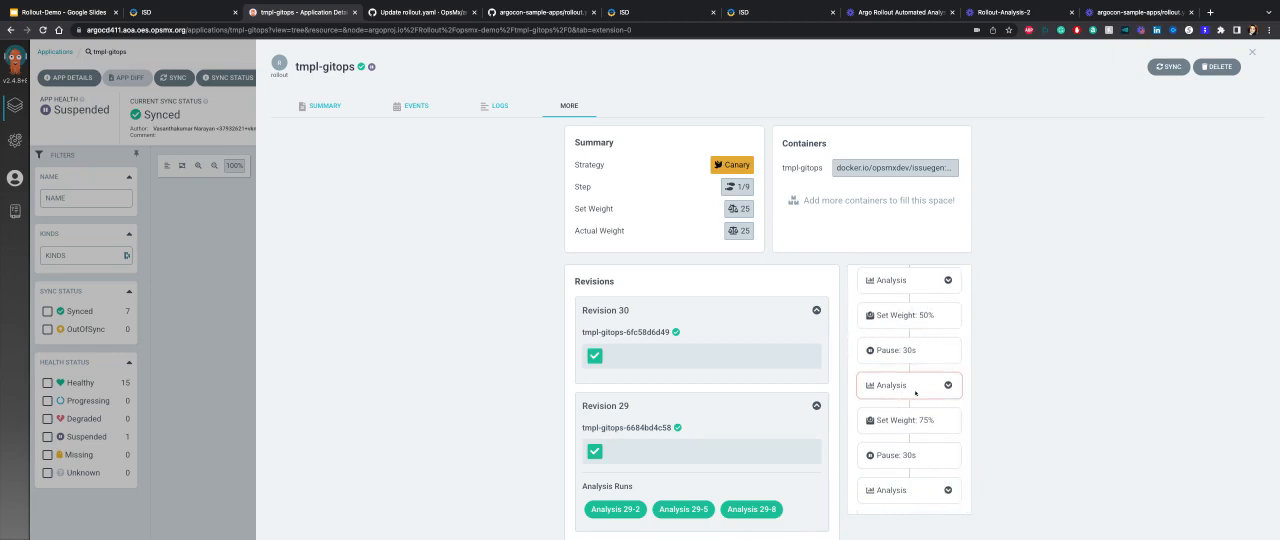
Examine the canary weight, pause and analysis steps together with Revision 30's analysis run in the tmpl-gitops rollout details.
scroll(920, 393, "up", 2)
scroll(937, 472, "down", 2)
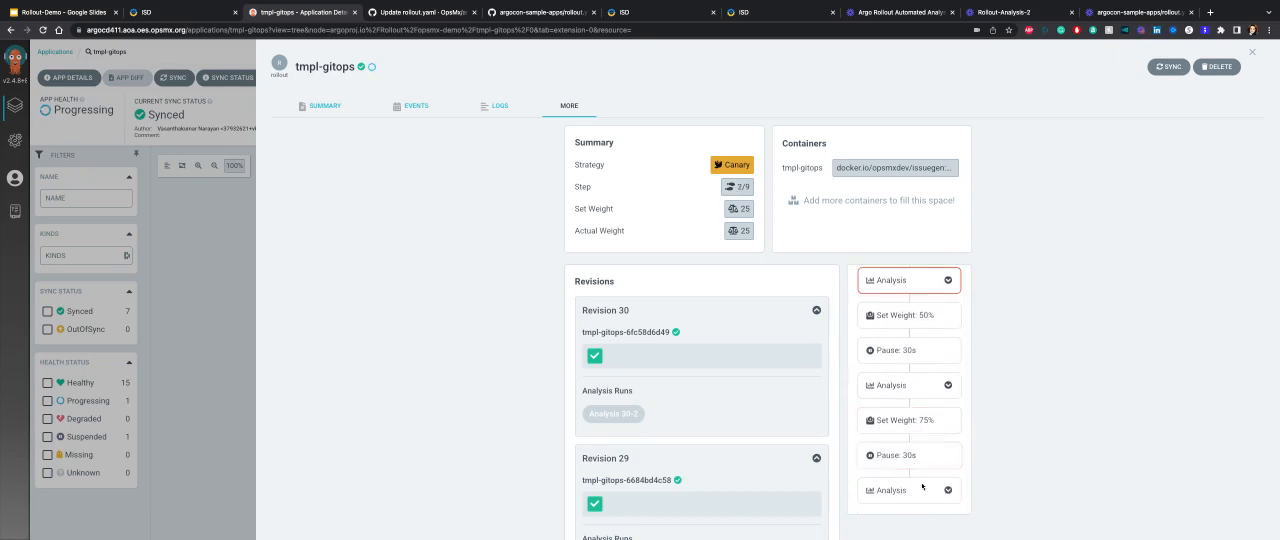
scroll(891, 428, "up", 2)
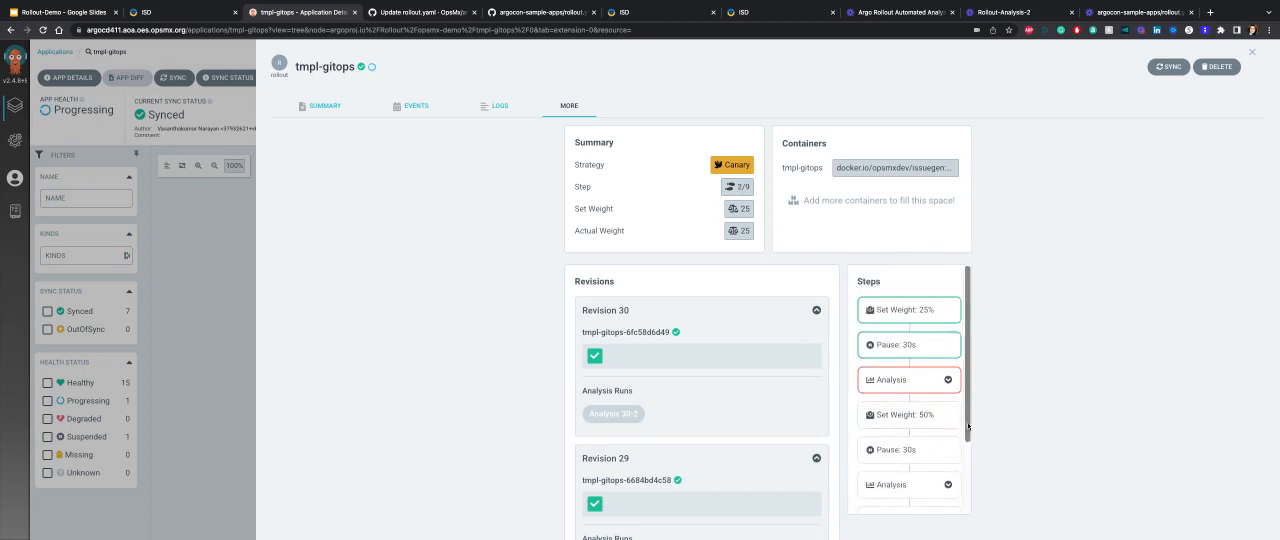
scroll(933, 424, "down", 2)
scroll(940, 390, "up", 2)
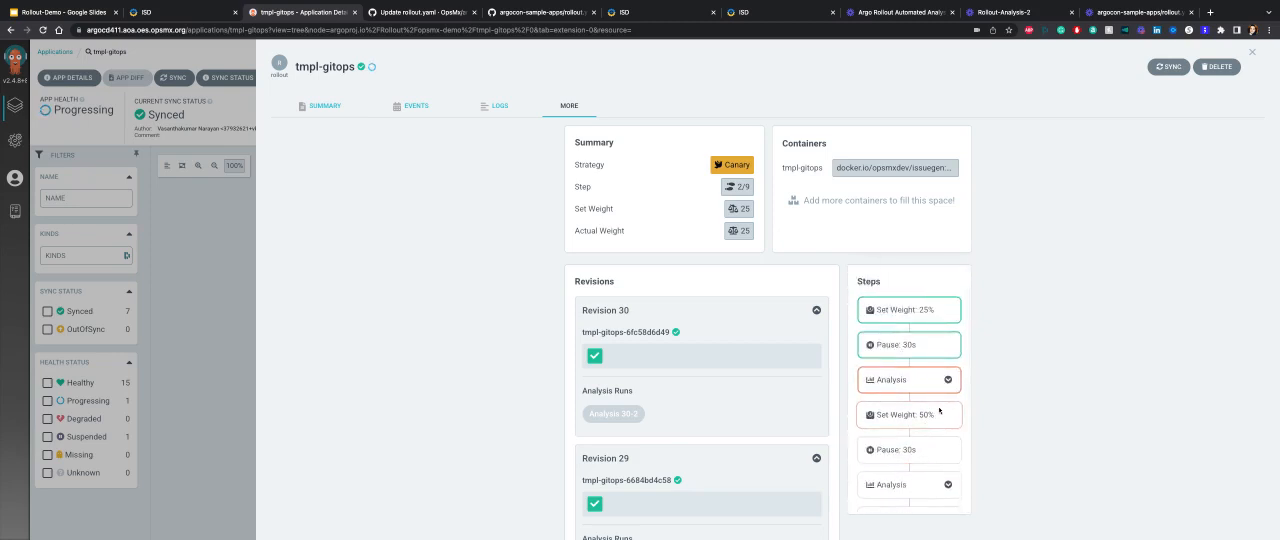
scroll(940, 400, "down", 2)
scroll(935, 434, "down", 2)
scroll(935, 434, "down", 1)
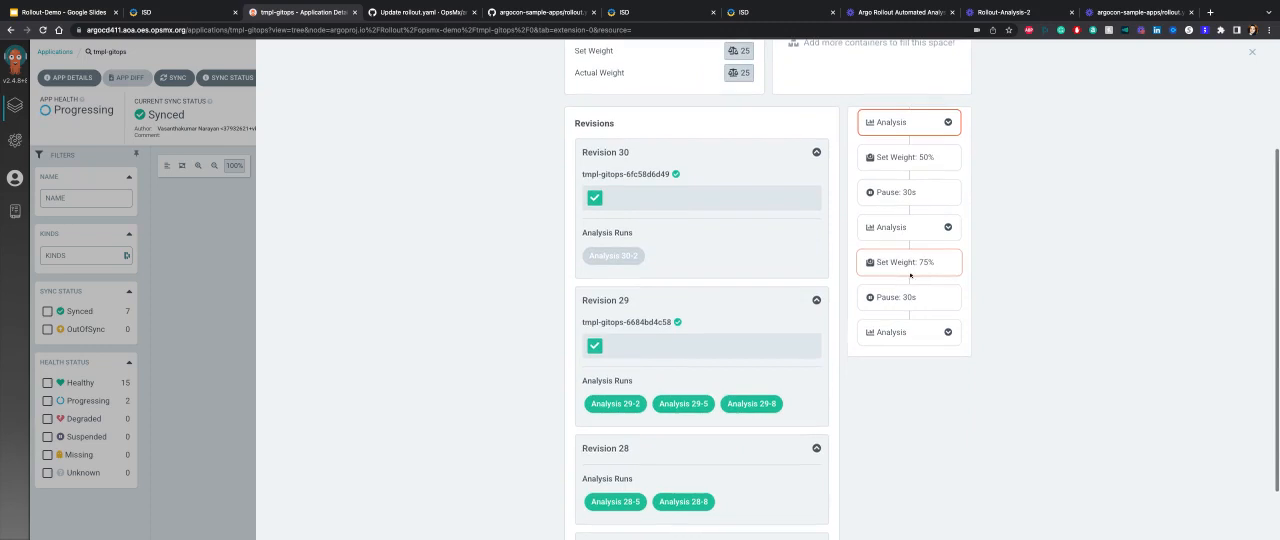
scroll(922, 330, "up", 2)
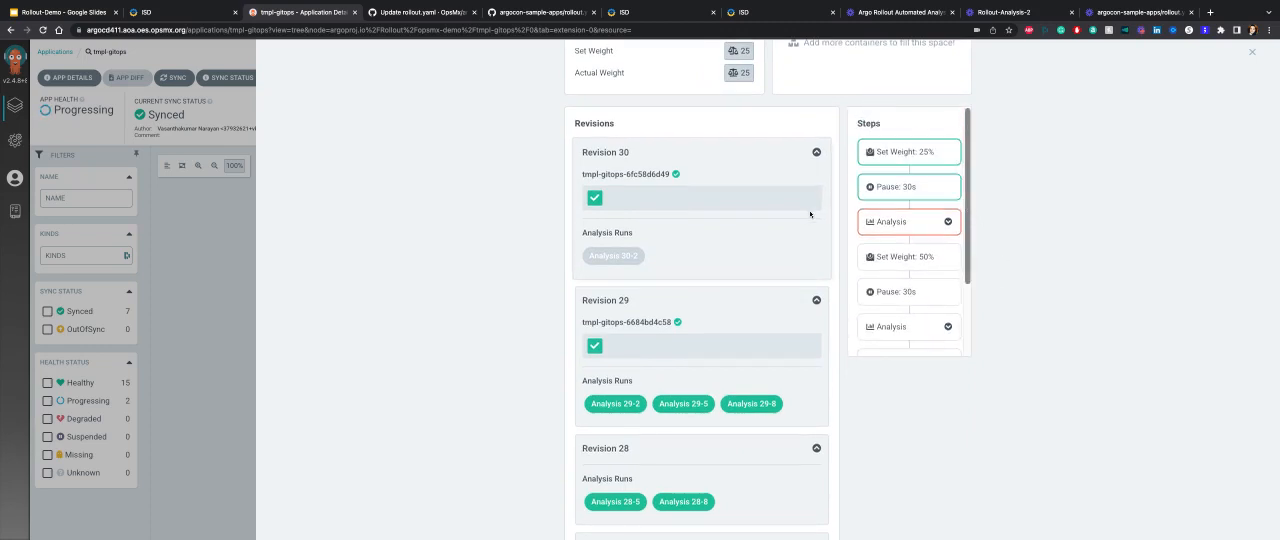
scroll(935, 222, "up", 1)
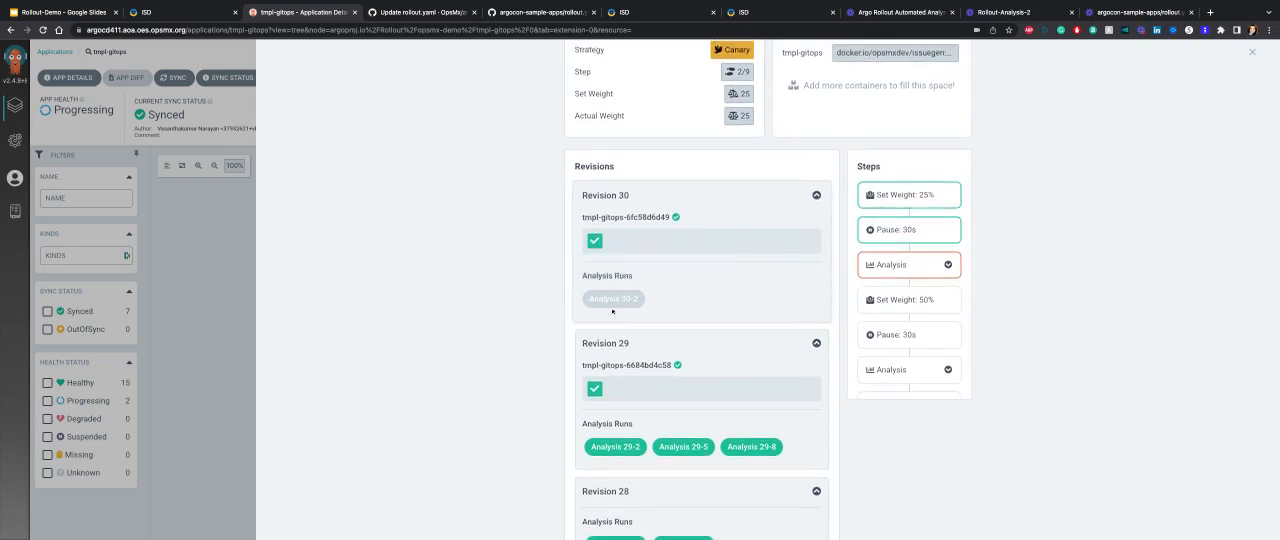
mouse_move(616, 309)
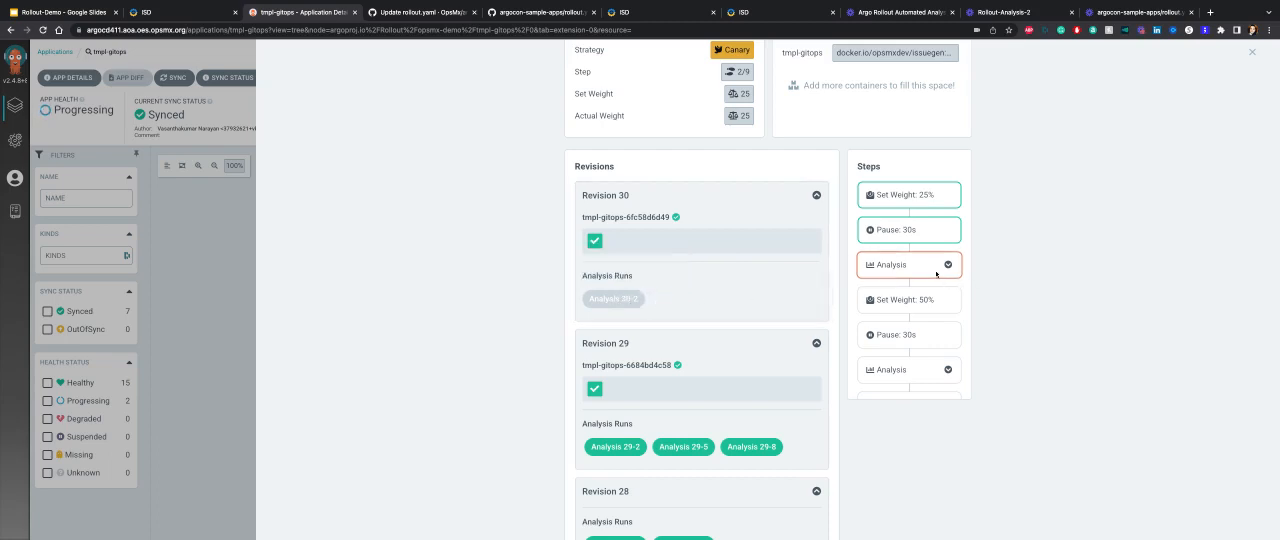
Open the report of Revision 29's Analysis 29-2 run and review its log scores and metric analysis results.
scroll(790, 298, "down", 1)
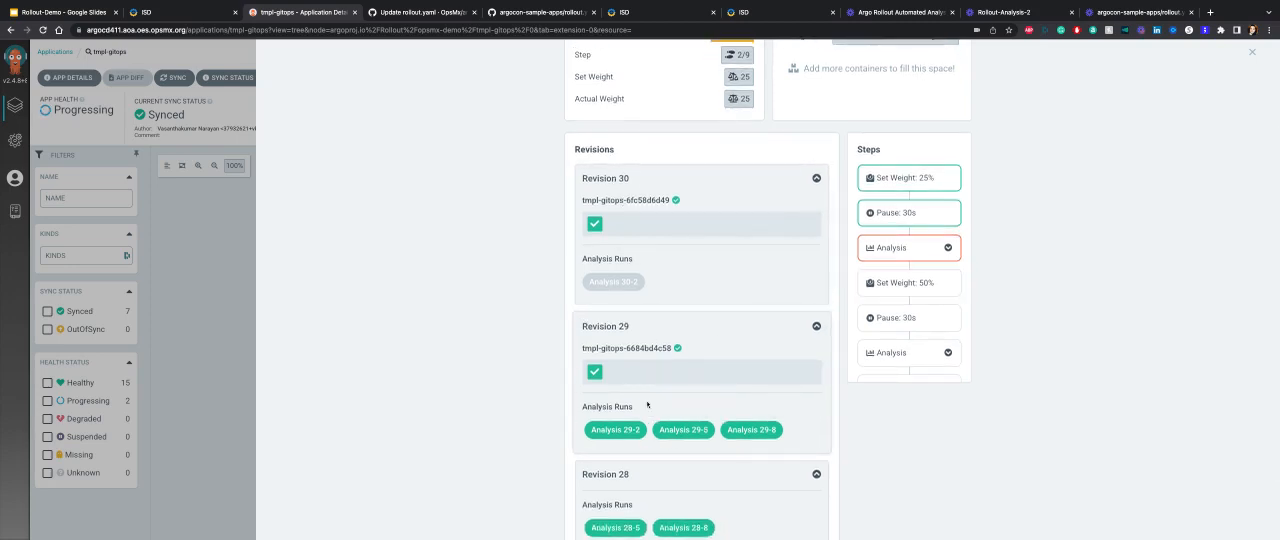
mouse_move(628, 436)
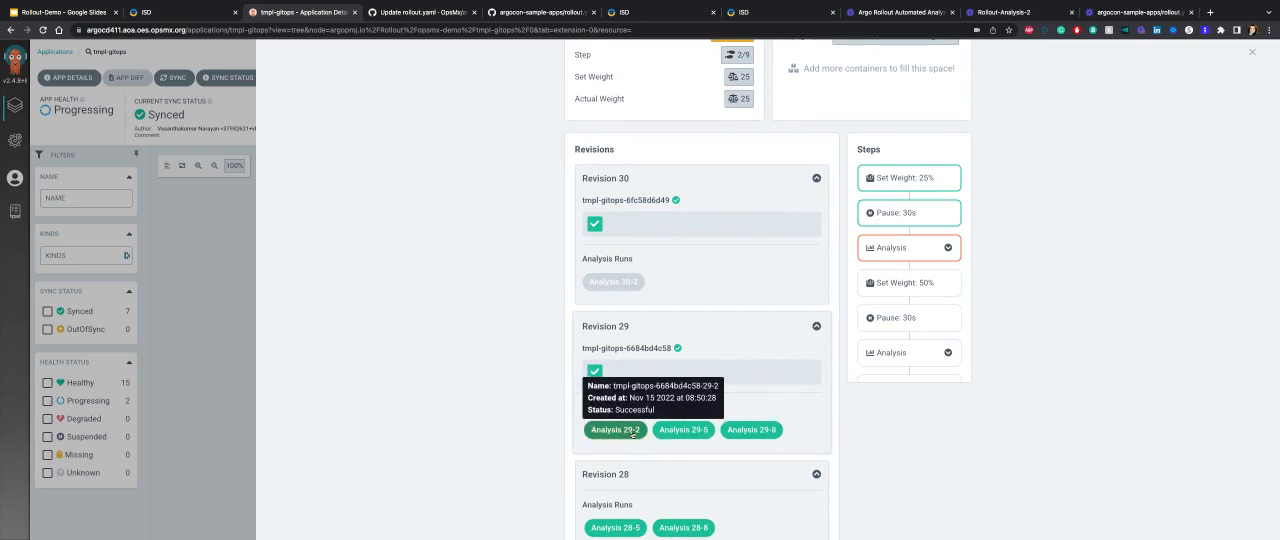
left_click(622, 434)
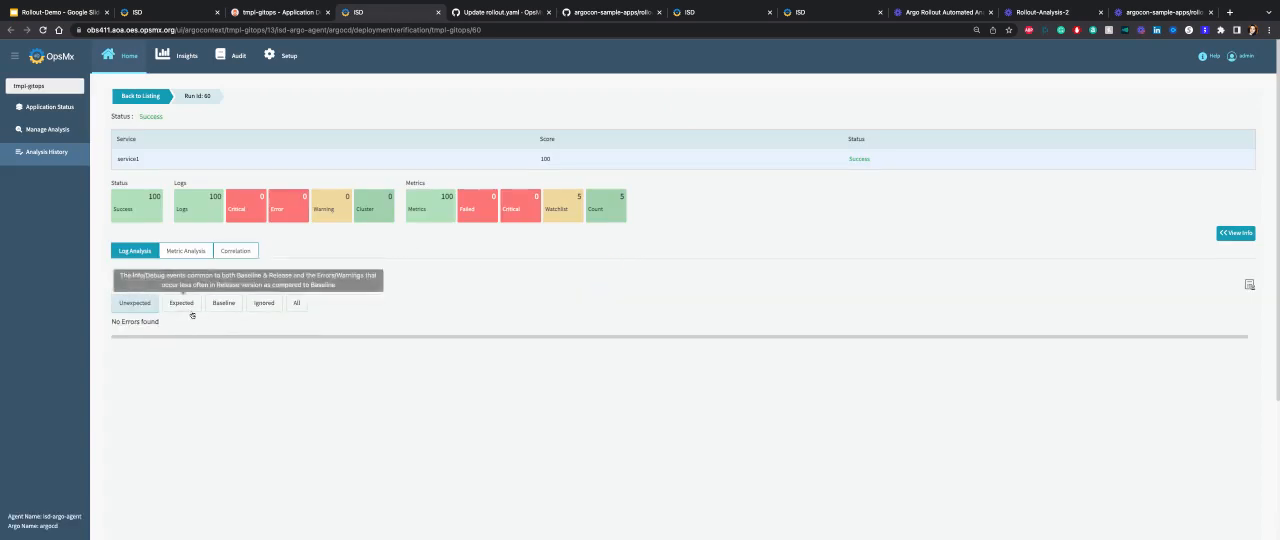
triple_click(205, 204)
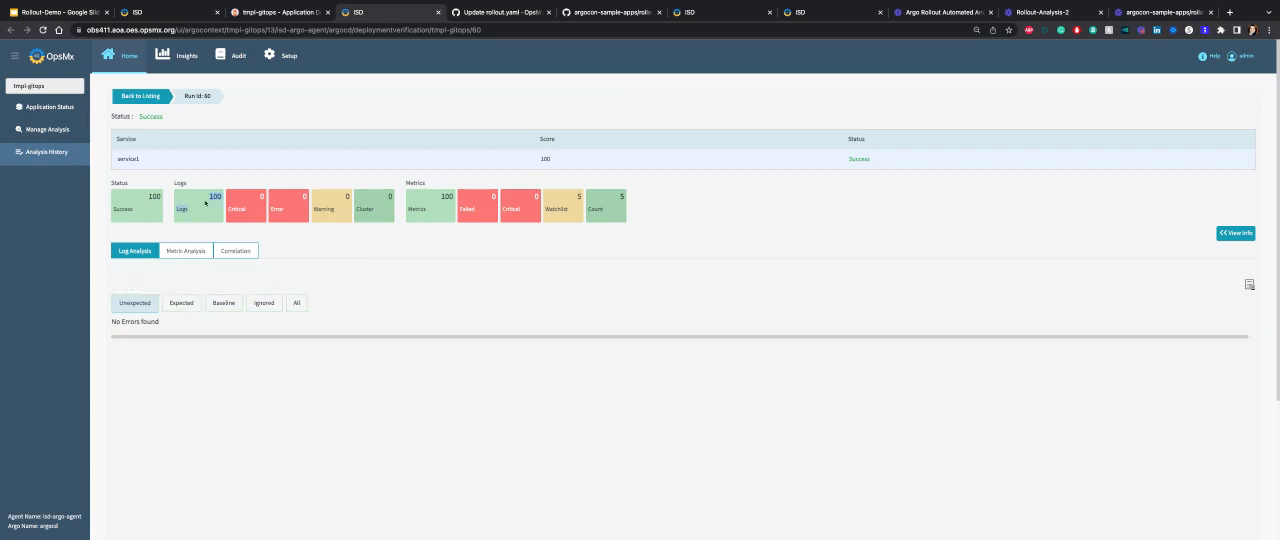
left_click(190, 253)
scroll(535, 360, "down", 1)
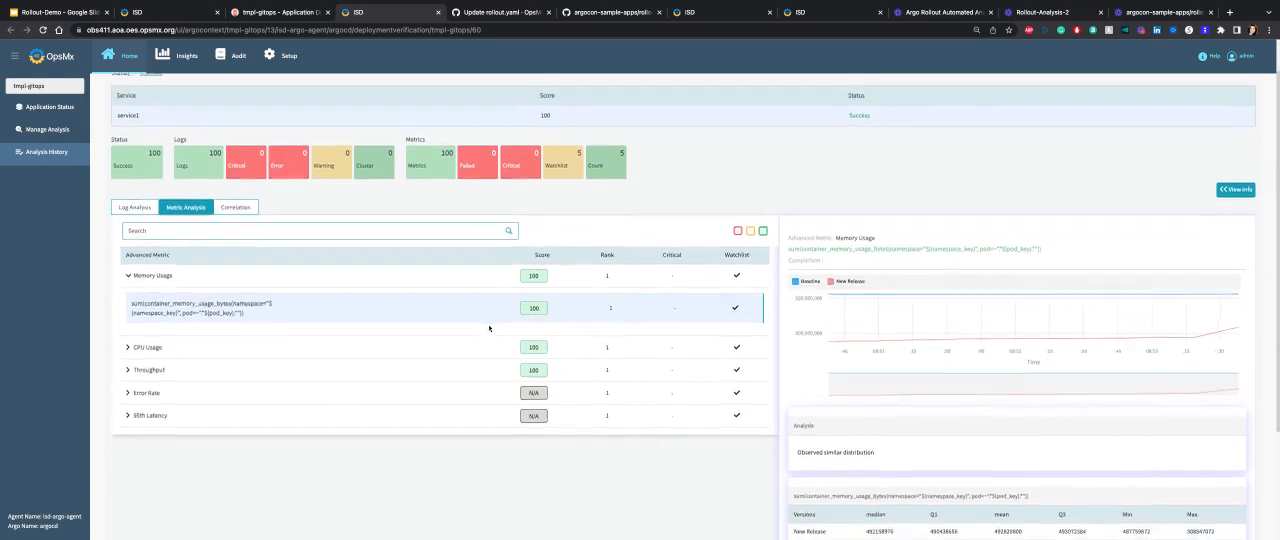
scroll(533, 296, "down", 1)
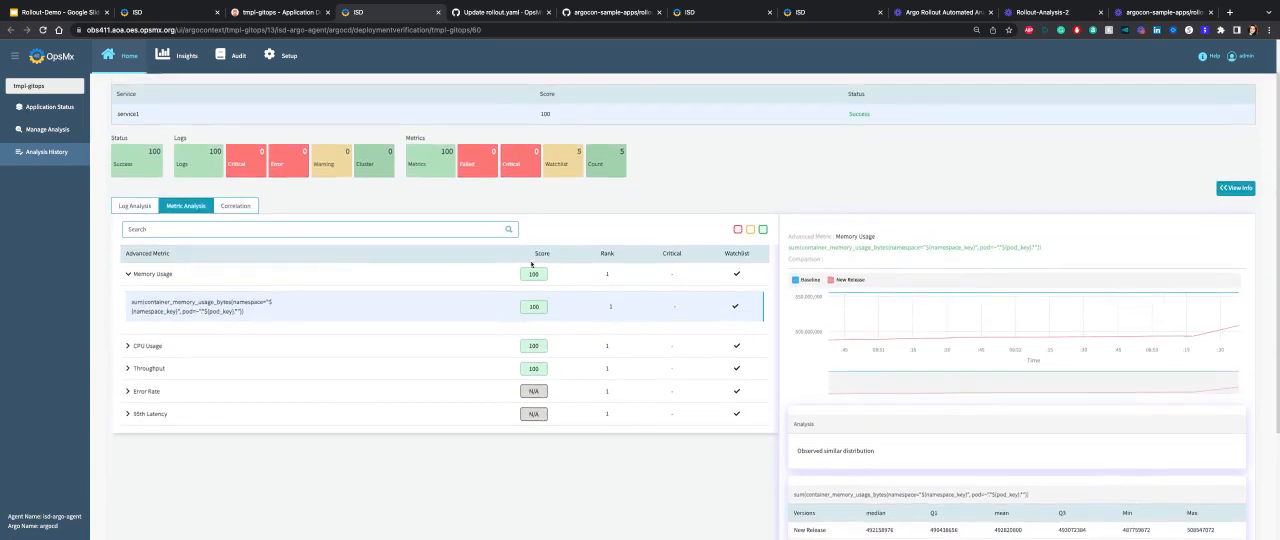
scroll(548, 368, "up", 1)
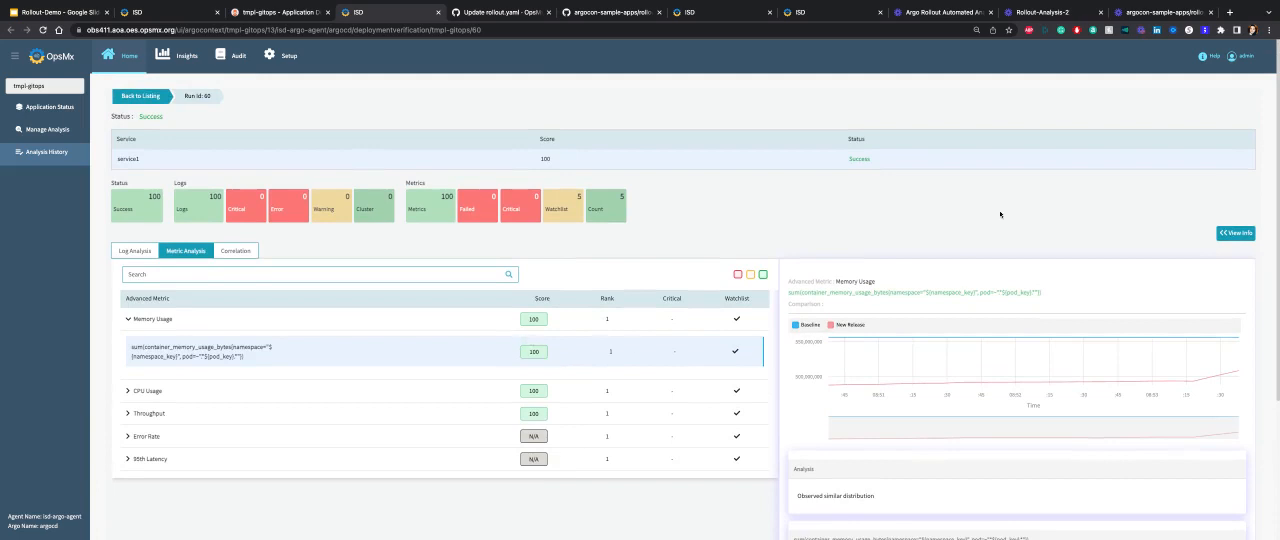
Switch to the progressive-rollout-app3 analysis report with Run Id 86 and examine its scores and unexpected log errors.
left_click(705, 12)
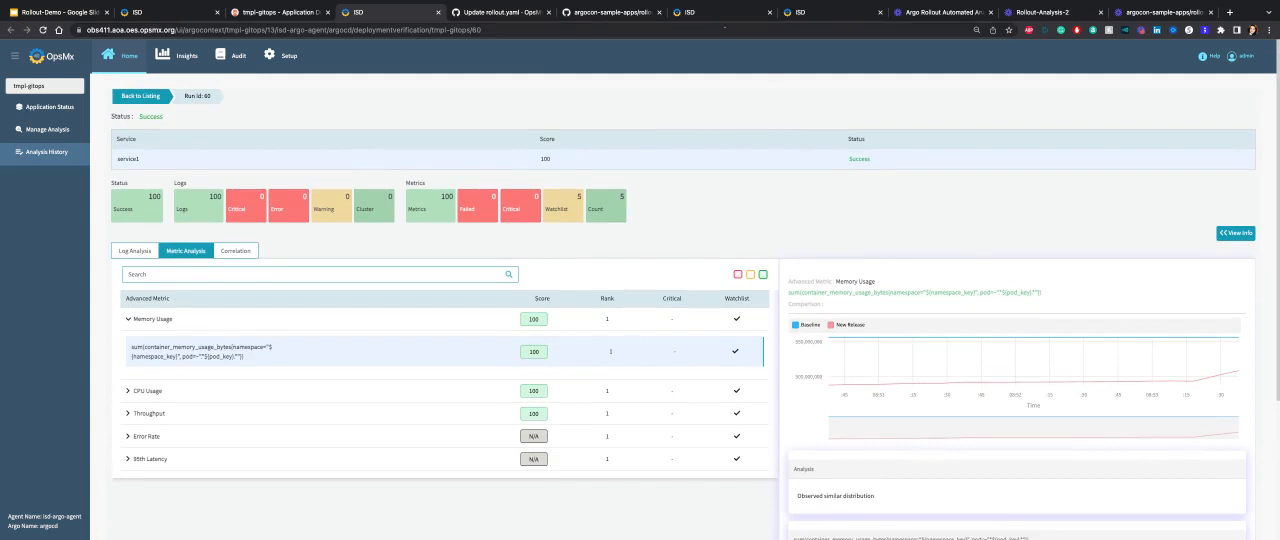
left_click(794, 13)
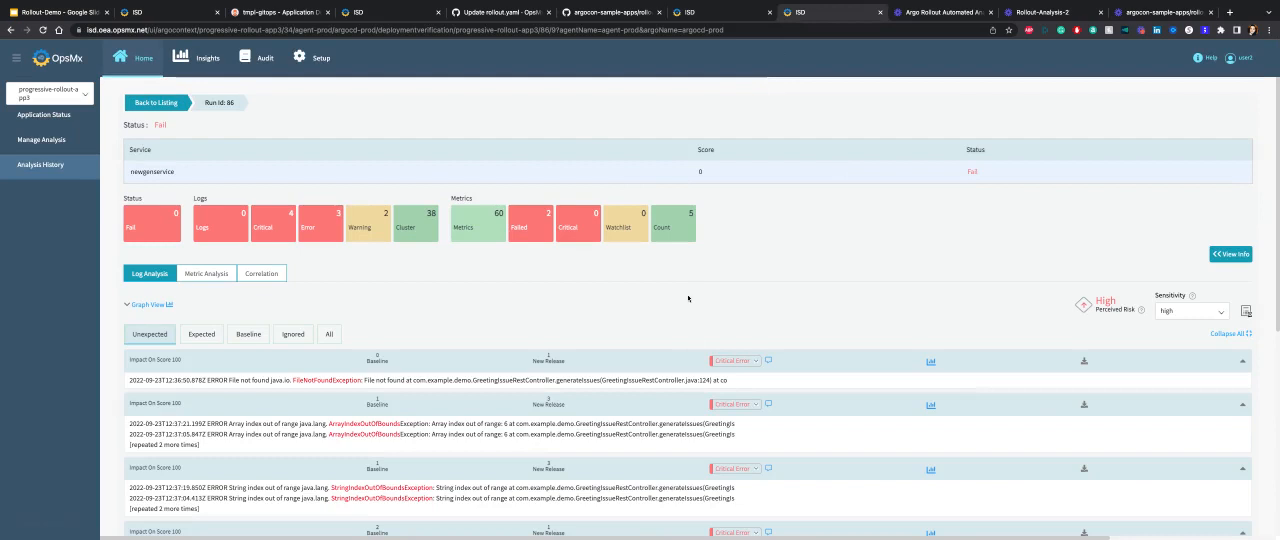
scroll(515, 298, "down", 1)
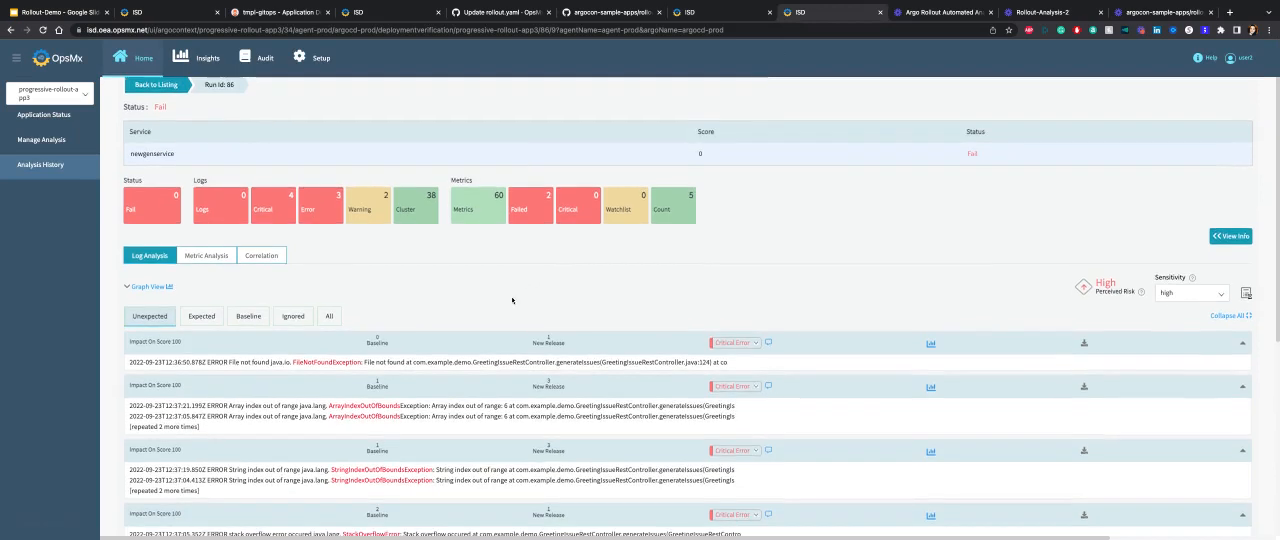
scroll(384, 293, "down", 1)
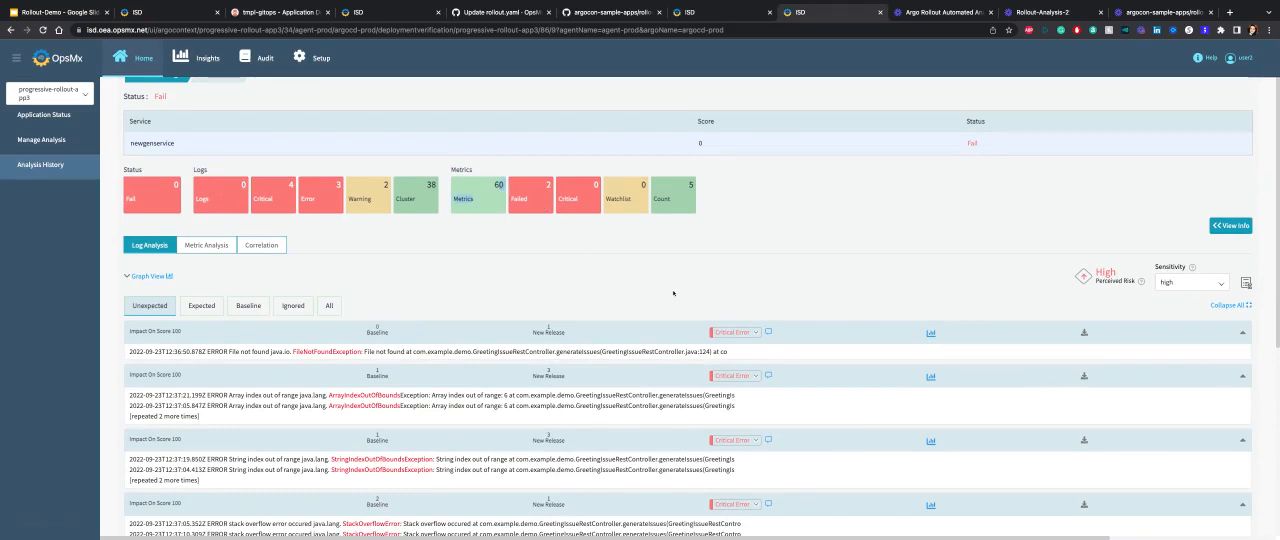
scroll(666, 304, "down", 1)
scroll(666, 304, "down", 1)
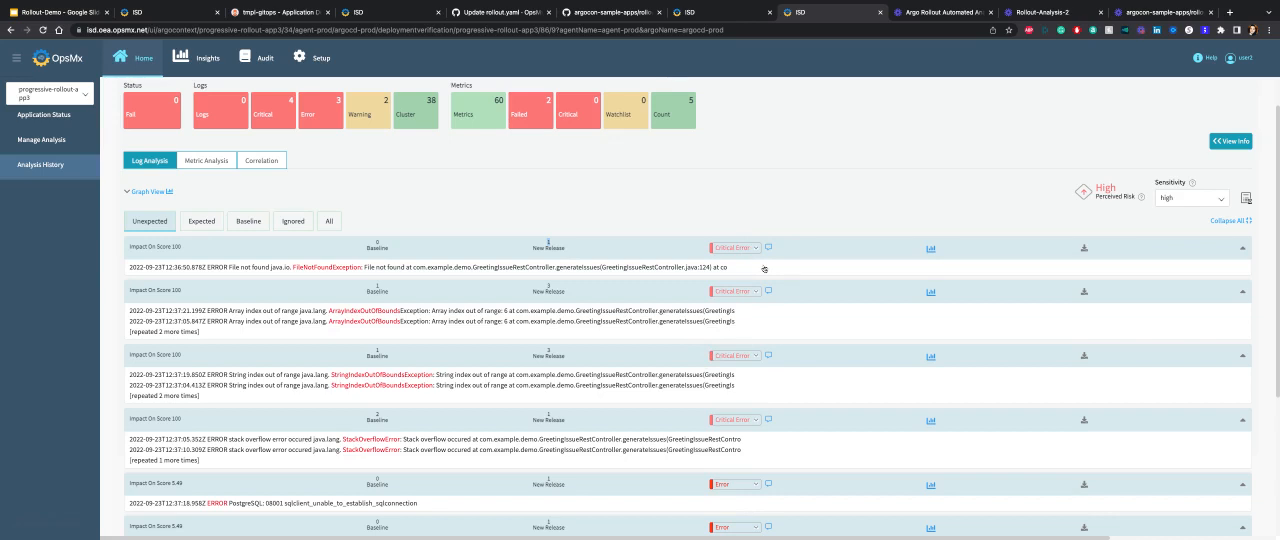
Show the report's metric analysis and compare the baseline and new release graphs for the Application Latency metric.
left_click(206, 160)
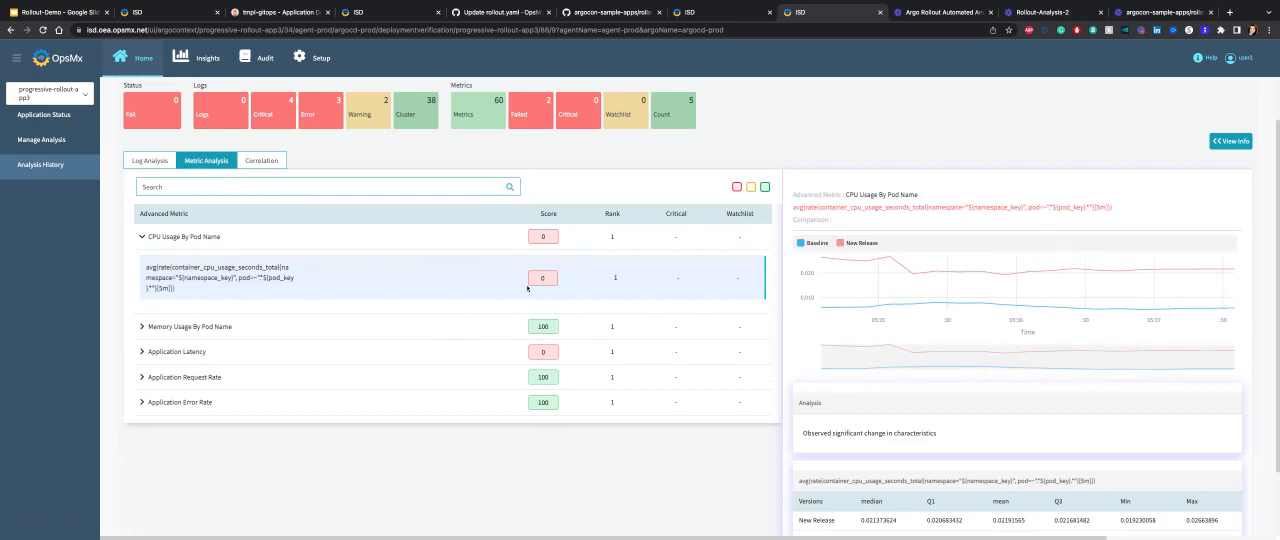
left_click(186, 351)
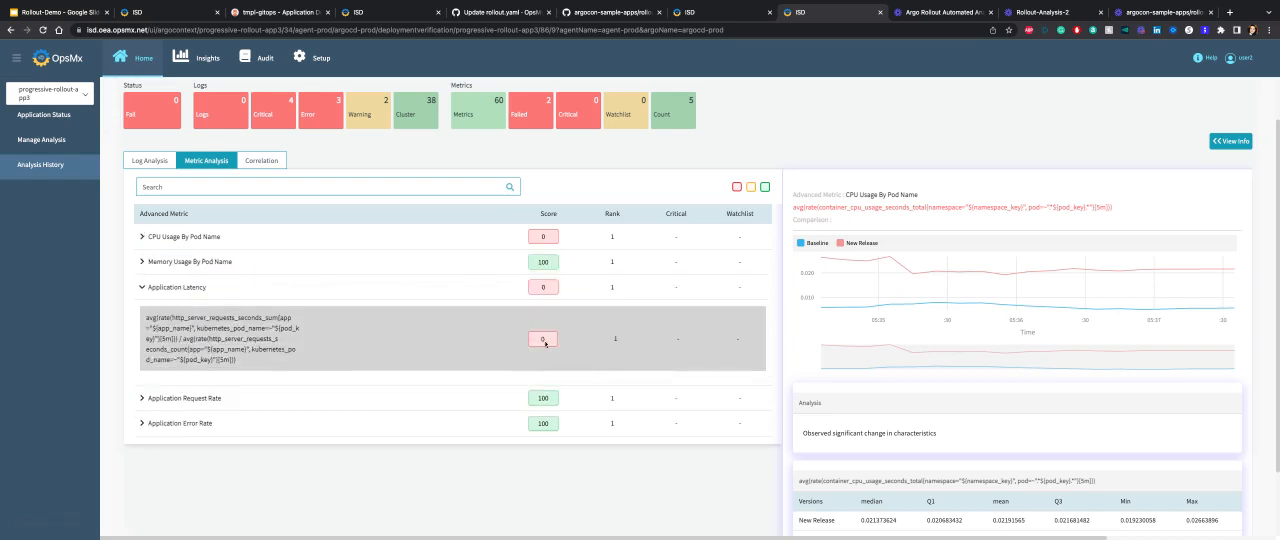
left_click(545, 342)
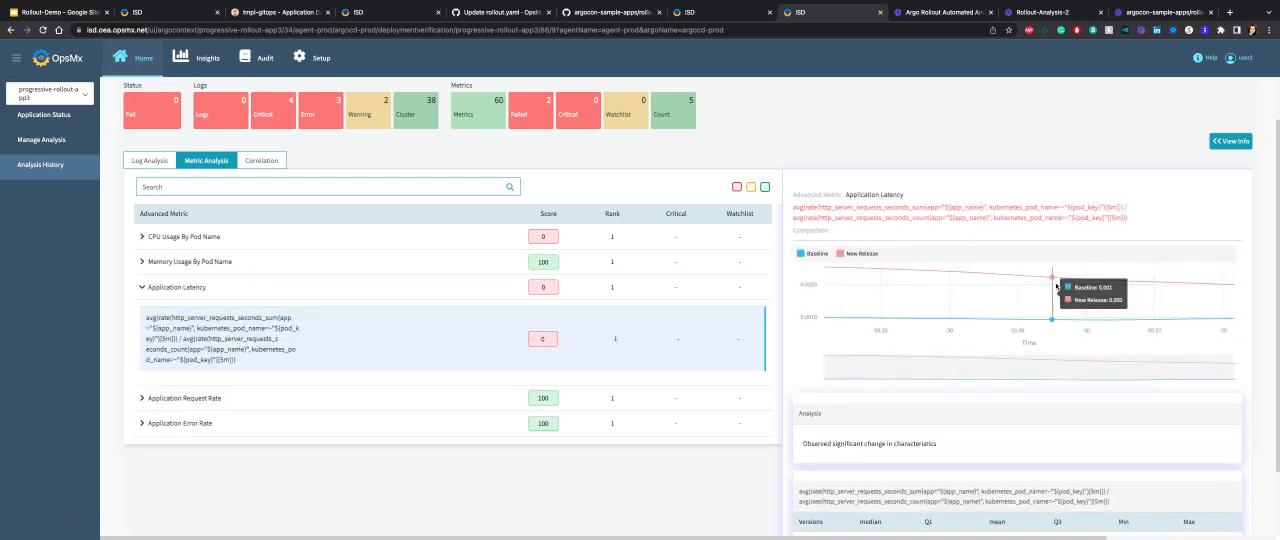
scroll(801, 298, "up", 1)
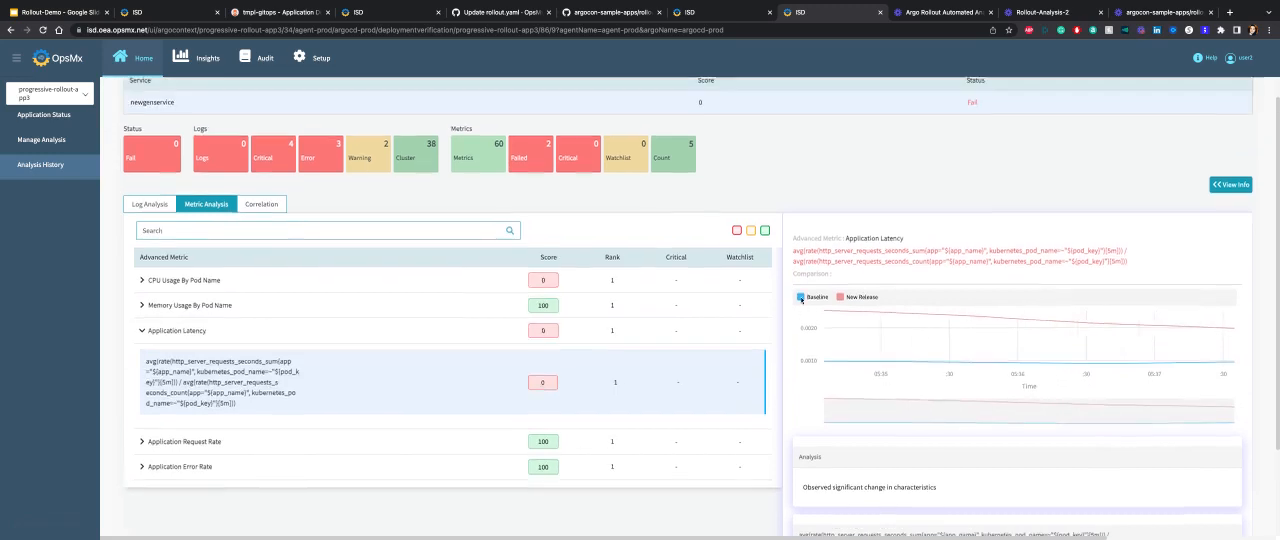
scroll(801, 298, "up", 2)
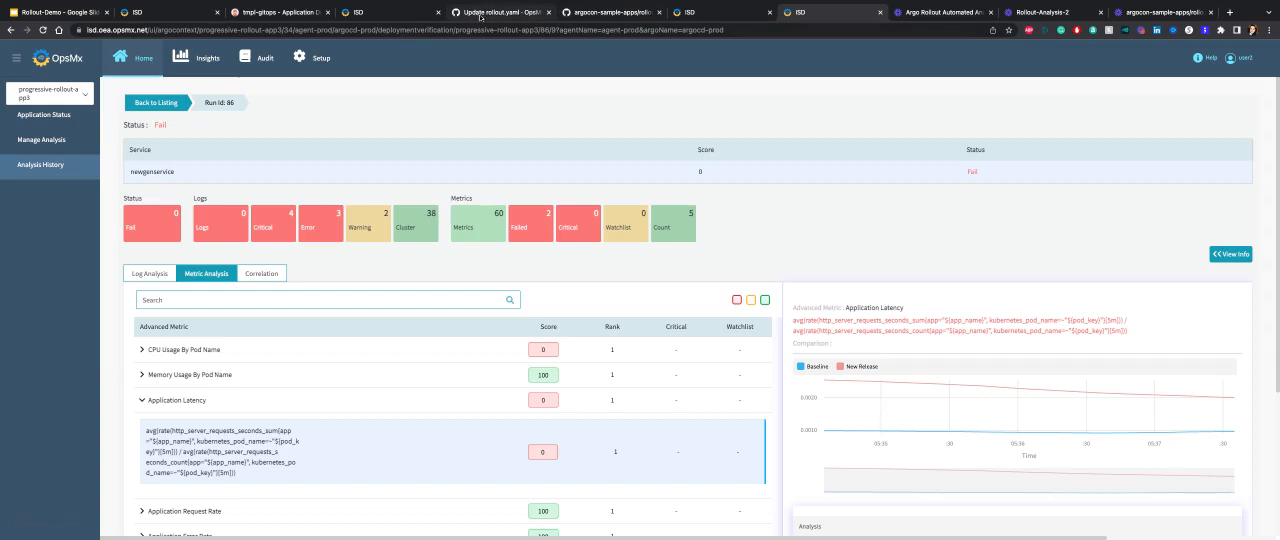
Return to the tmpl-gitops rollout details in Argo CD and check the progress of the canary steps.
left_click(306, 14)
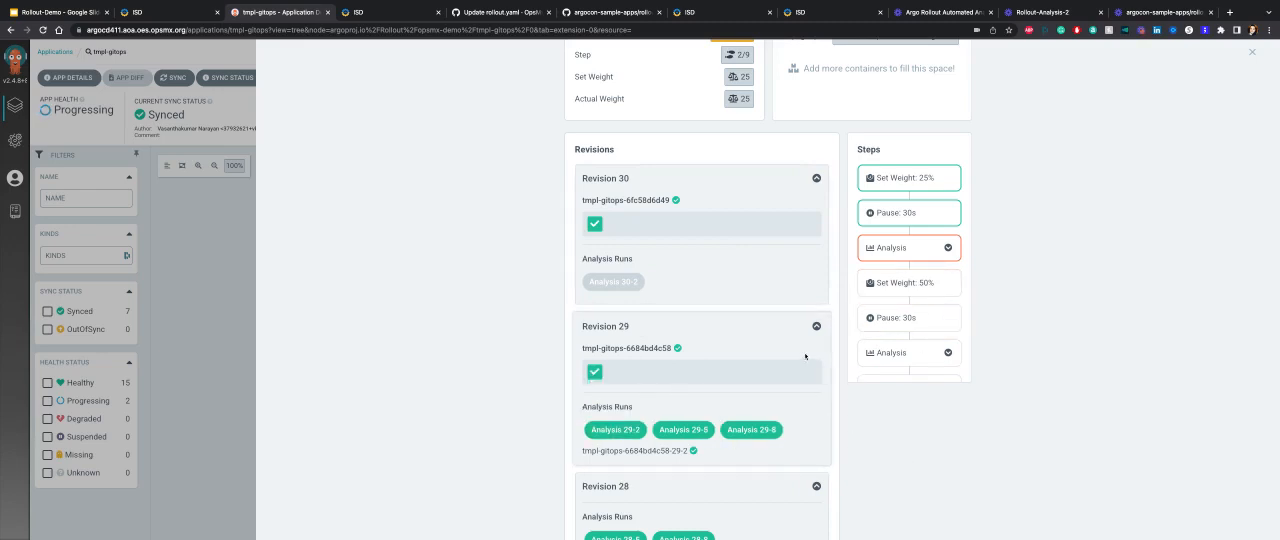
scroll(880, 440, "up", 1)
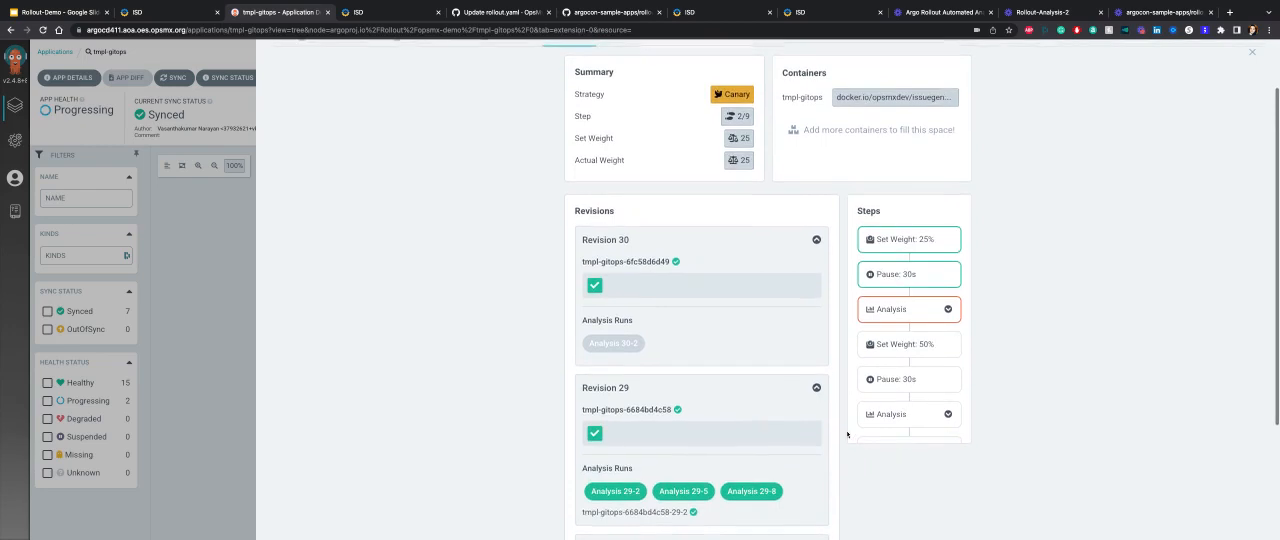